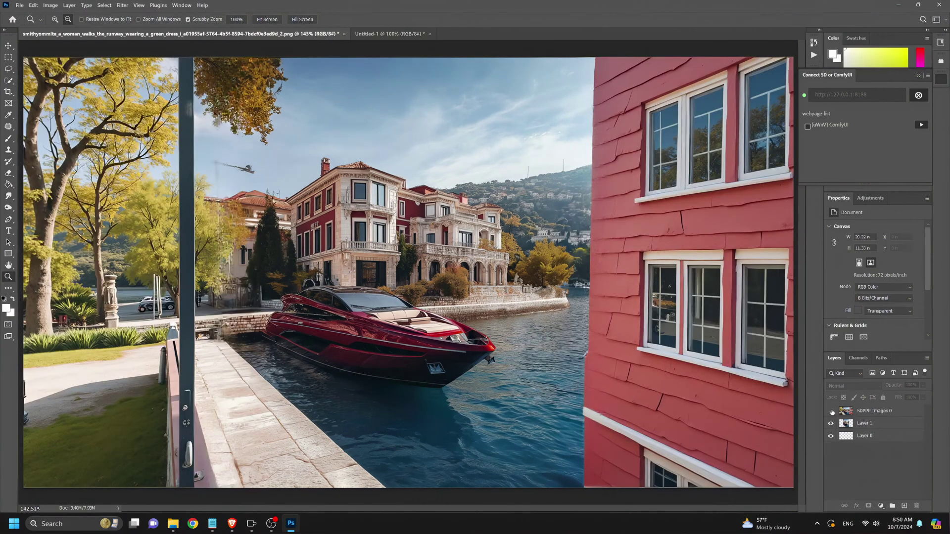
- Toggle the SDPPP Images 8 layer's visibility to compare the boat scene before and after outpainting
left_click(832, 411)
left_click(832, 411)
left_click(831, 411)
left_click(831, 411)
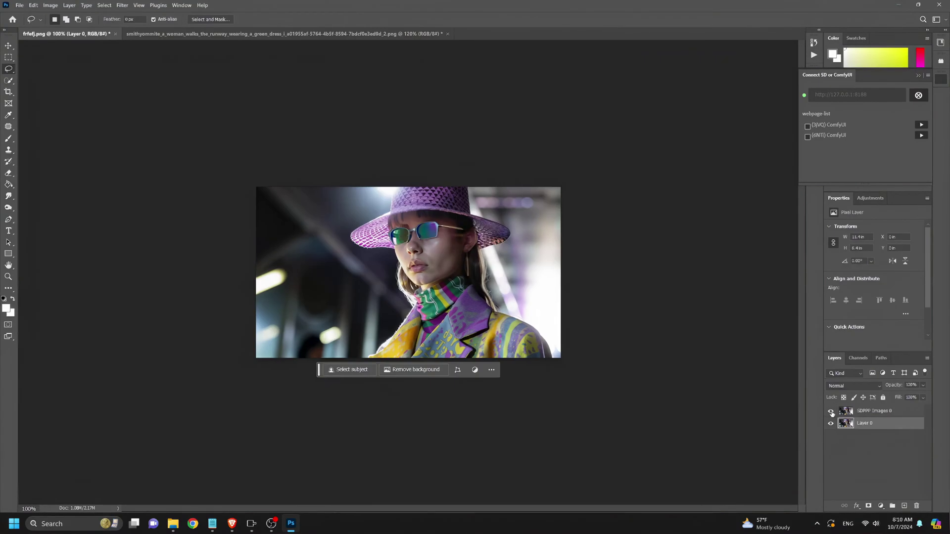
- Toggle the SDPPP Images layer's visibility in the purple-hat portrait to compare it with the original image
left_click(831, 412)
left_click(831, 412)
left_click(831, 412)
left_click(832, 412)
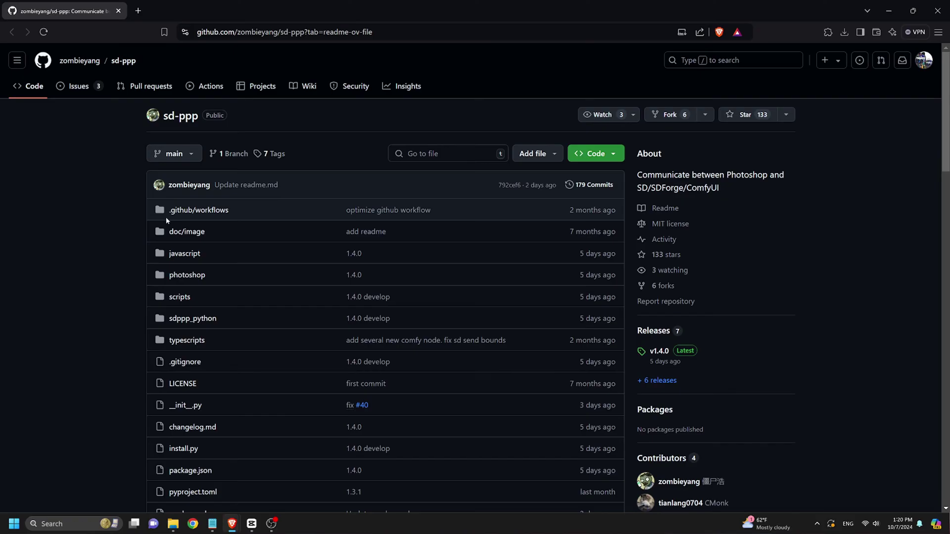
- Look through the sd-ppp repository's file list and the feature overview in its README
scroll(131, 272, "down", 1)
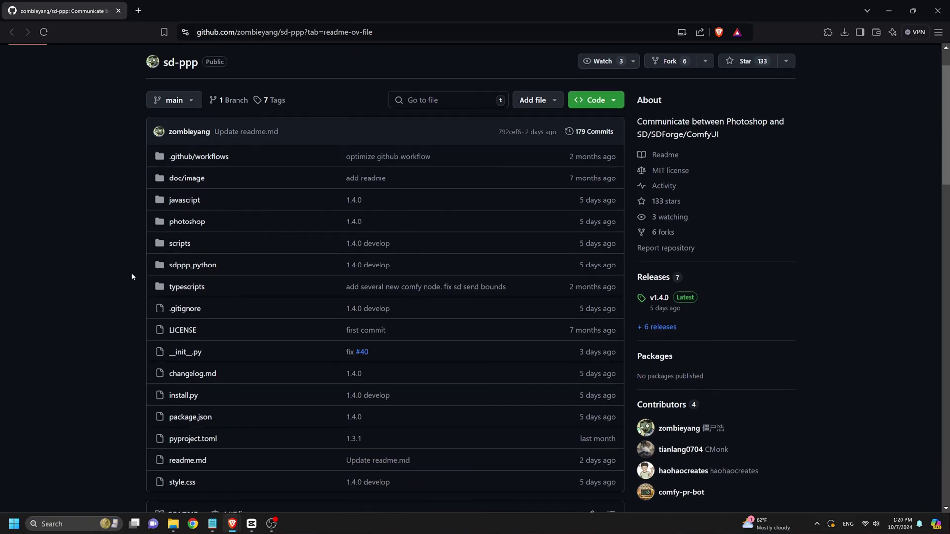
scroll(131, 273, "down", 1)
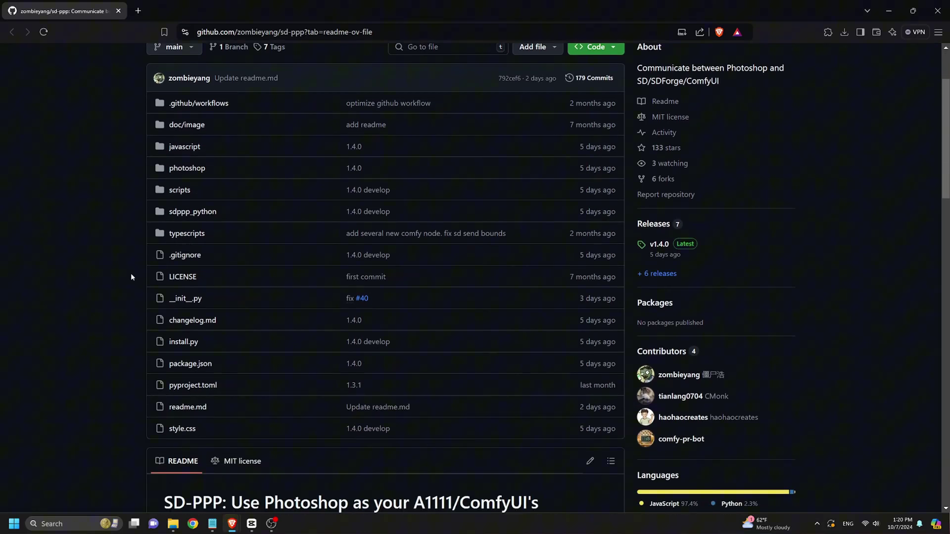
scroll(131, 273, "down", 2)
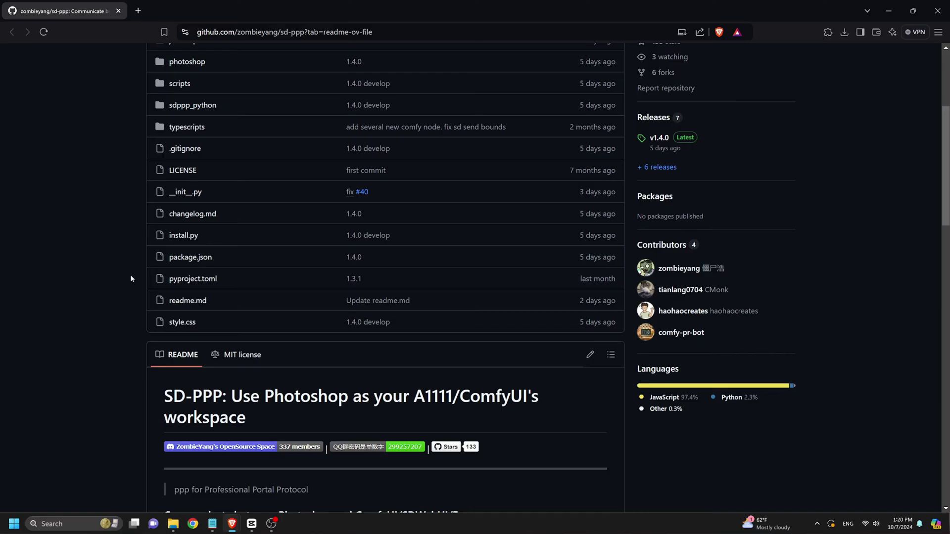
scroll(131, 278, "down", 1)
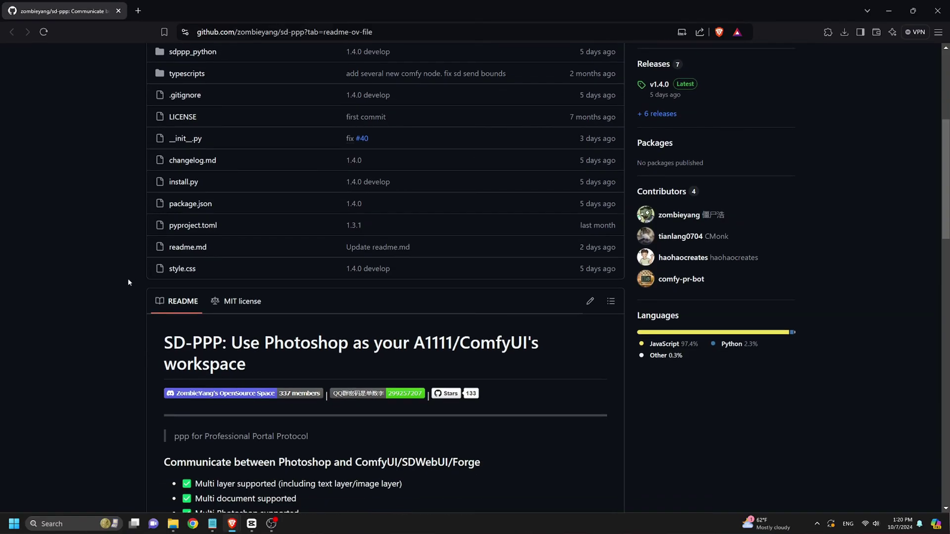
scroll(128, 278, "down", 1)
scroll(127, 278, "down", 1)
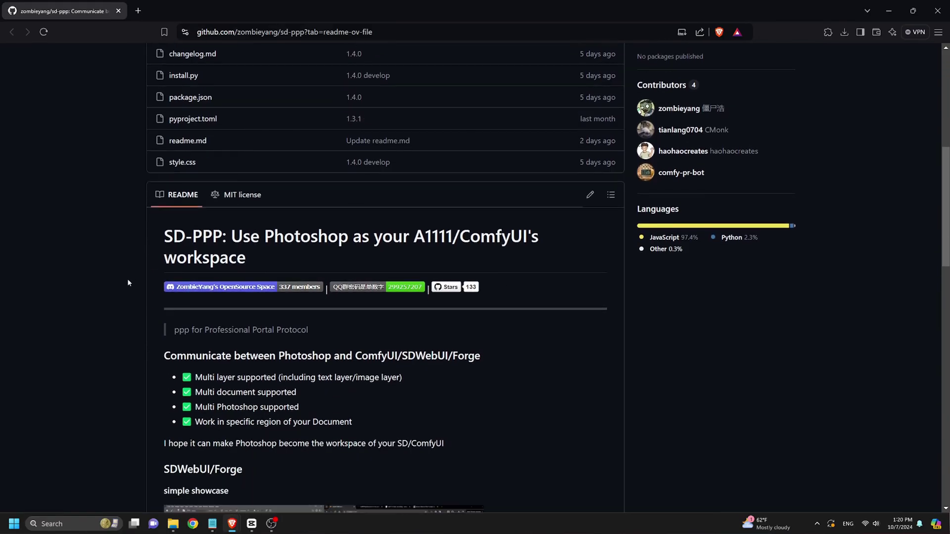
scroll(126, 282, "down", 2)
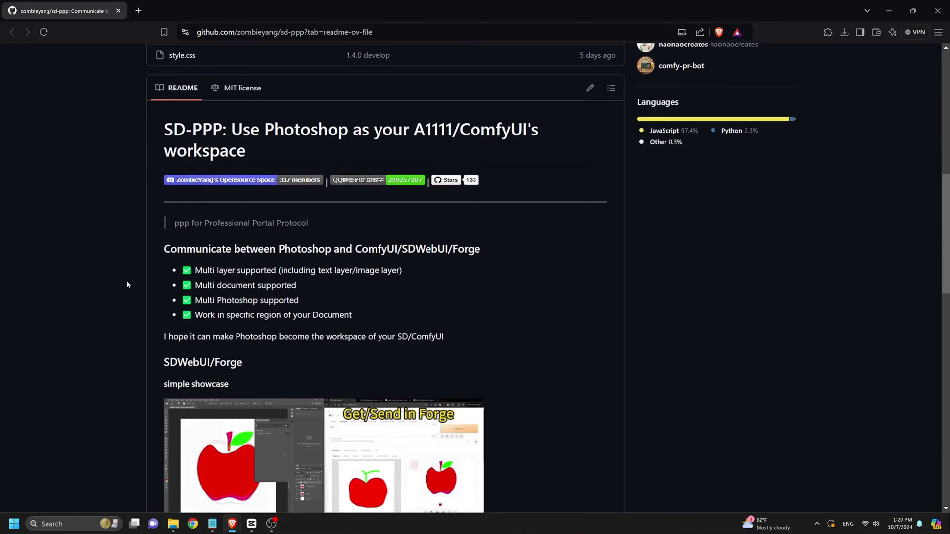
- Examine the README's SDWebUI/Forge and ComfyUI showcases and its table of example workflows
scroll(126, 285, "down", 1)
scroll(127, 284, "down", 1)
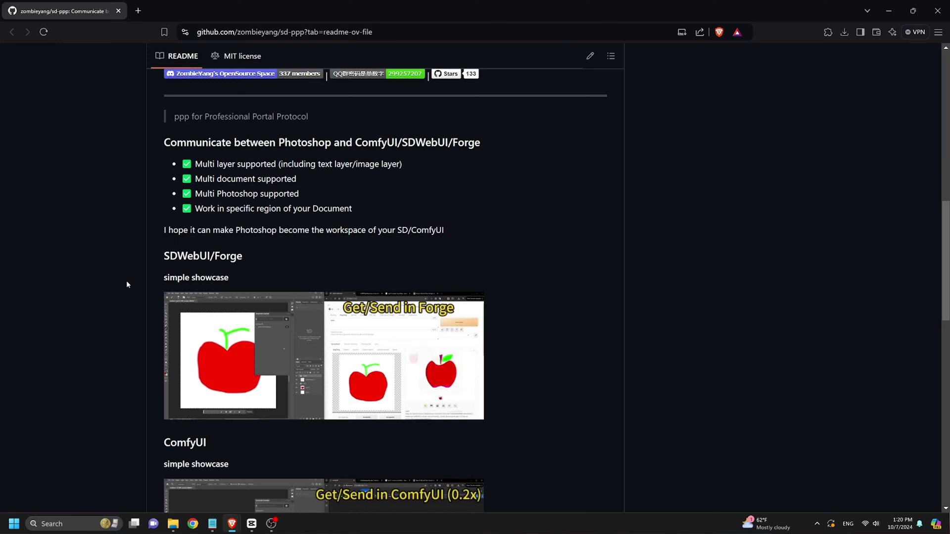
scroll(126, 284, "down", 1)
scroll(126, 284, "down", 1)
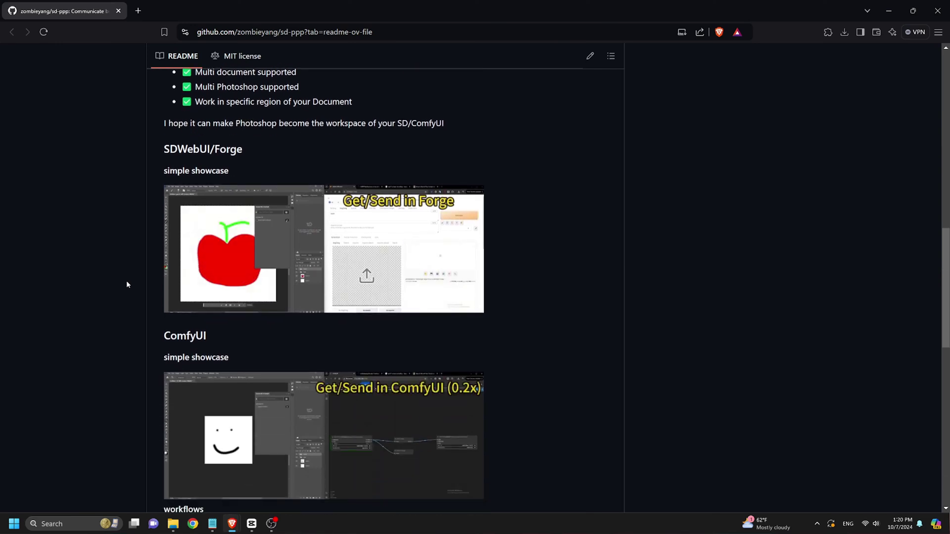
scroll(125, 286, "down", 1)
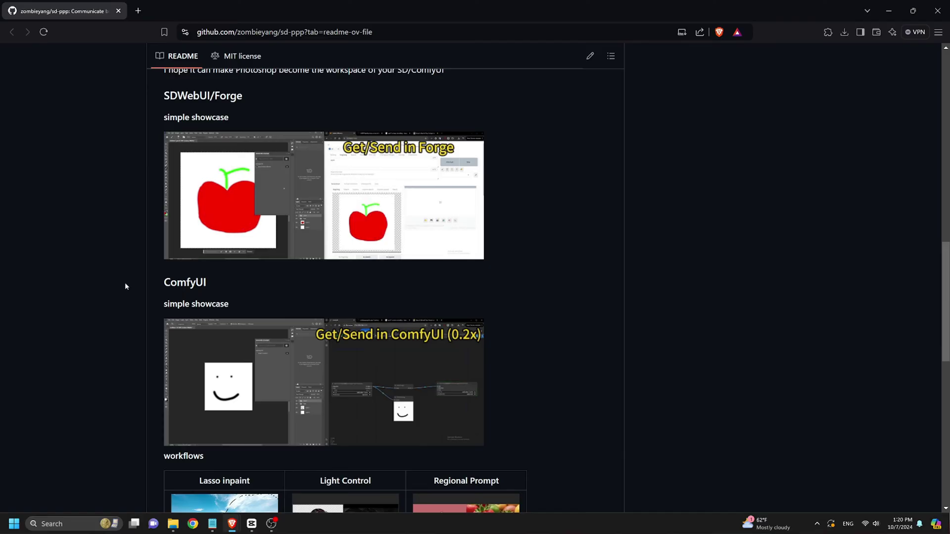
scroll(125, 286, "down", 1)
scroll(119, 332, "down", 1)
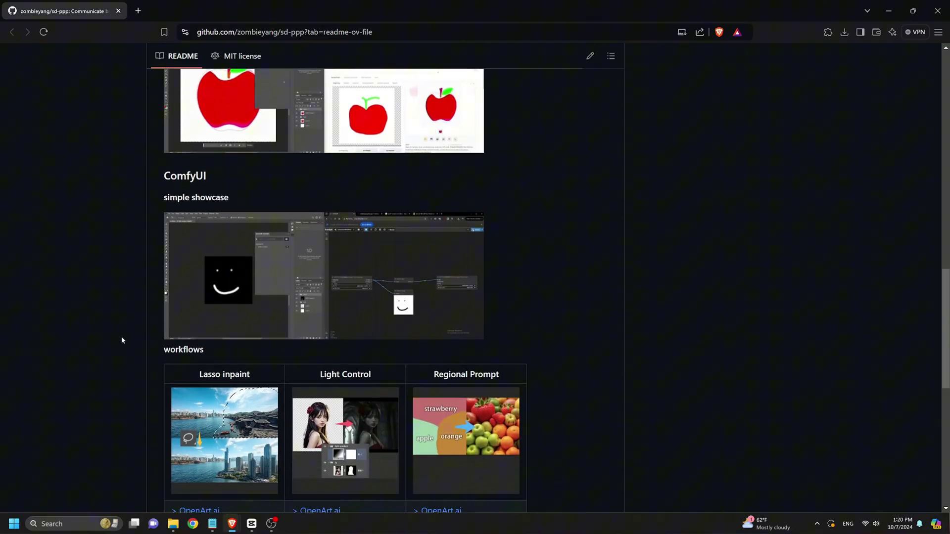
scroll(122, 339, "down", 1)
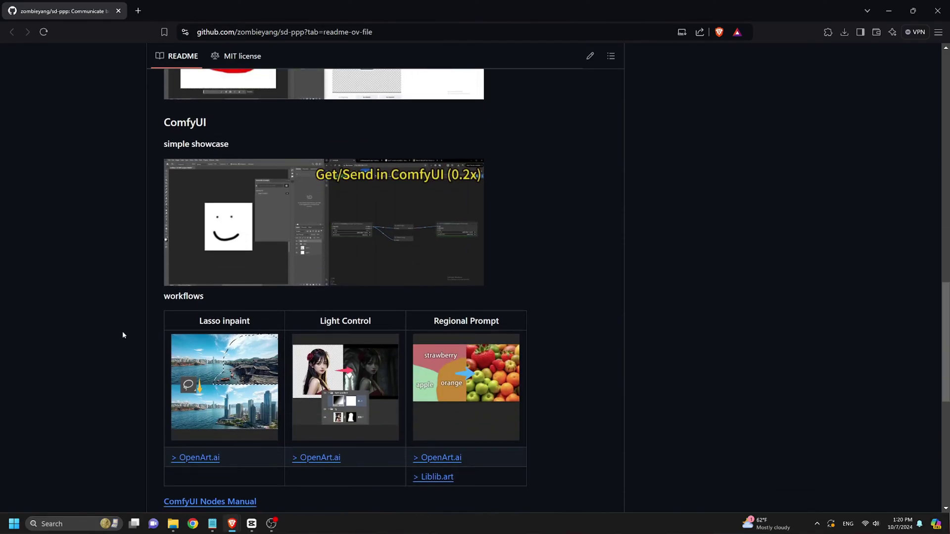
scroll(123, 335, "down", 2)
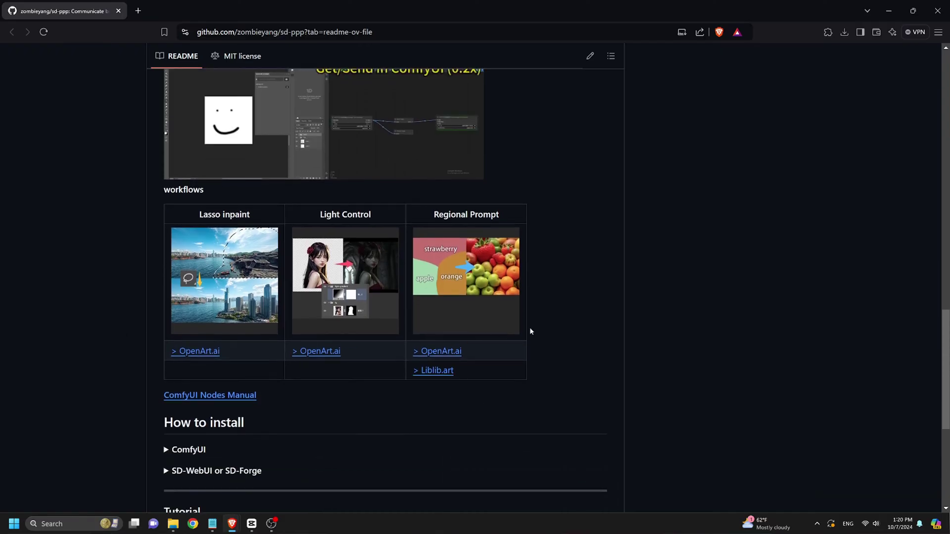
scroll(552, 318, "down", 1)
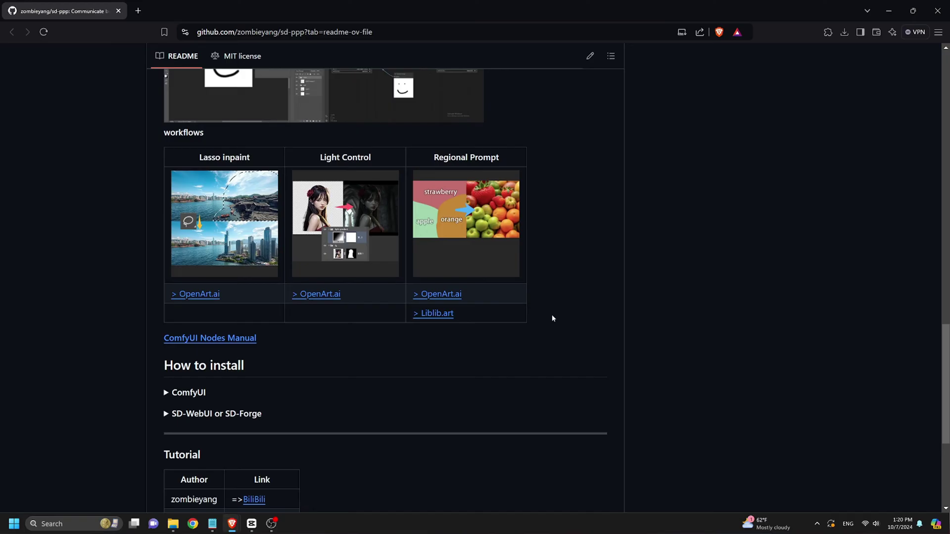
- Find the How to install section and look through the tutorial links and closing notes below it
scroll(539, 319, "down", 1)
left_click_drag(245, 316, 165, 321)
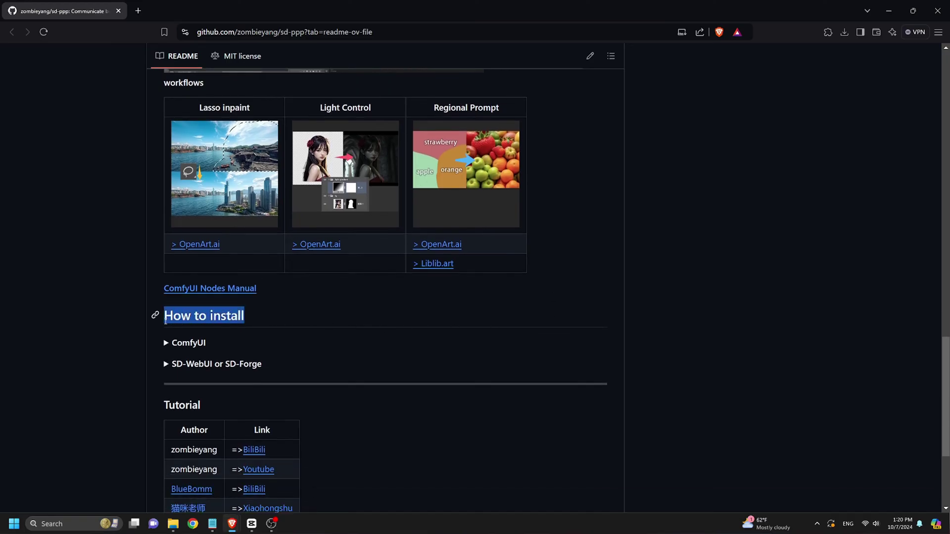
left_click(136, 347)
scroll(133, 358, "down", 1)
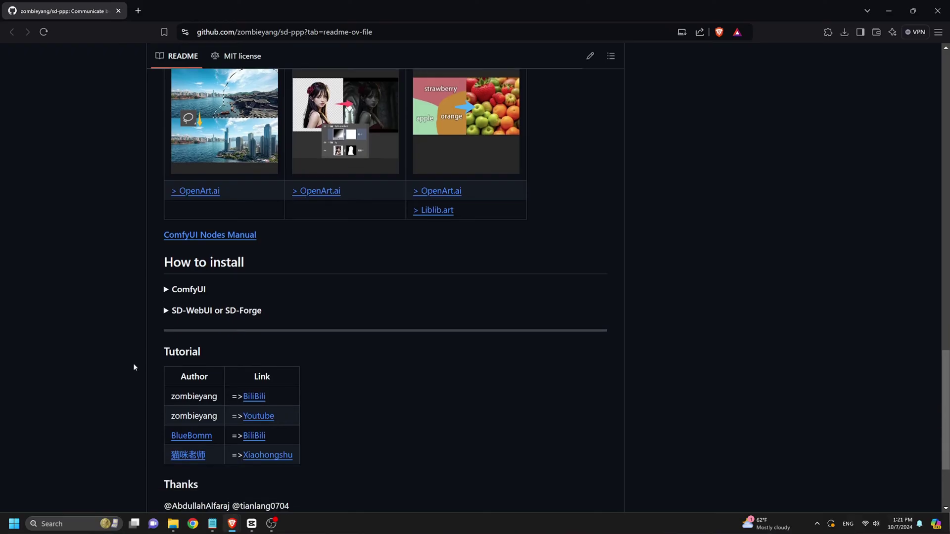
scroll(134, 367, "down", 1)
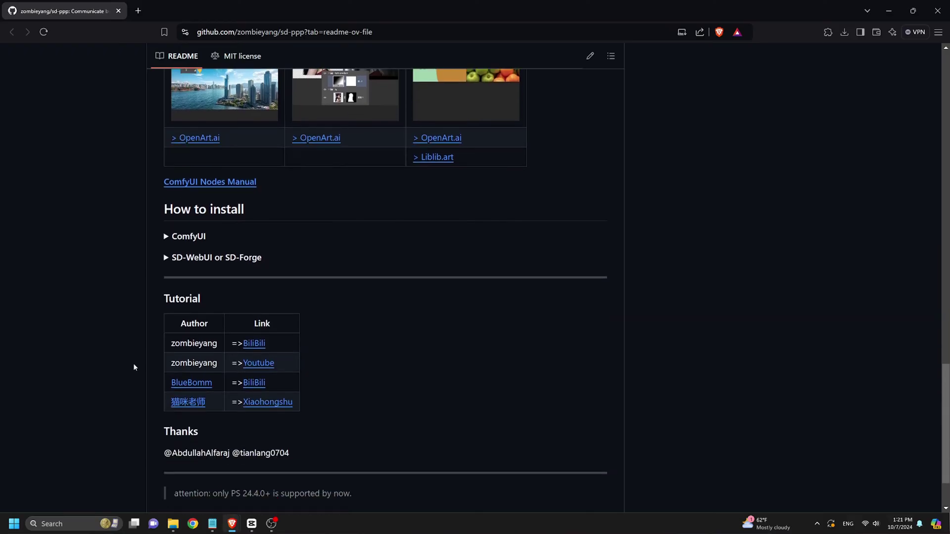
scroll(133, 367, "down", 2)
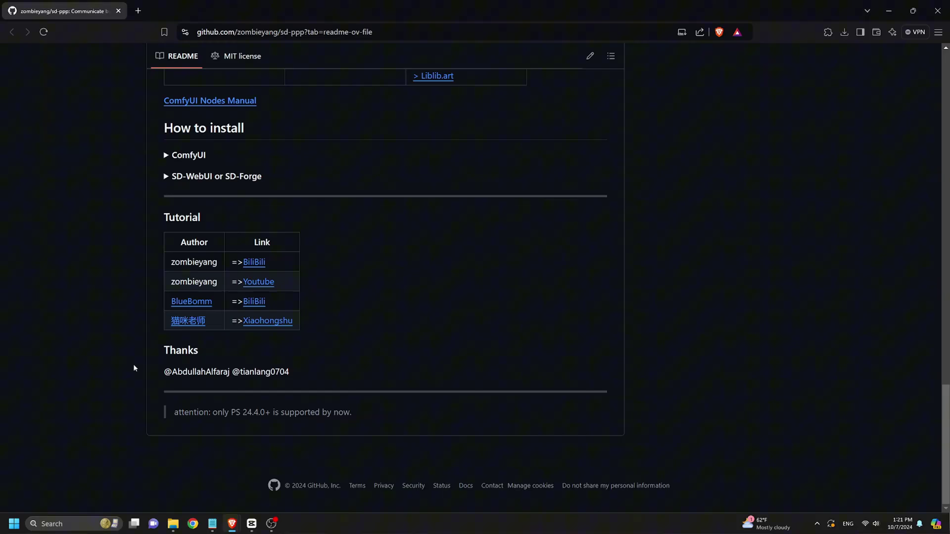
scroll(134, 366, "up", 3)
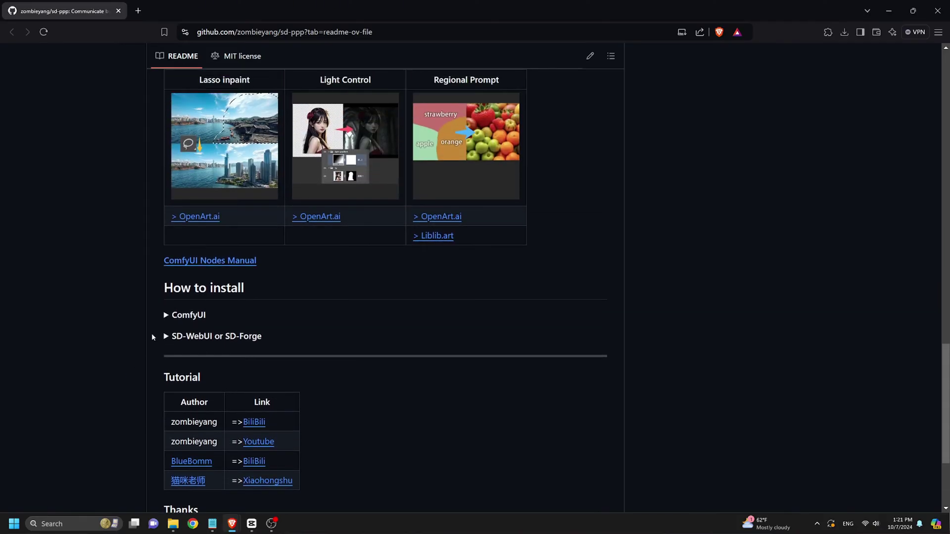
- Expand the ComfyUI installation instructions and read how to install the node and Photoshop plugin and connect them
left_click(166, 316)
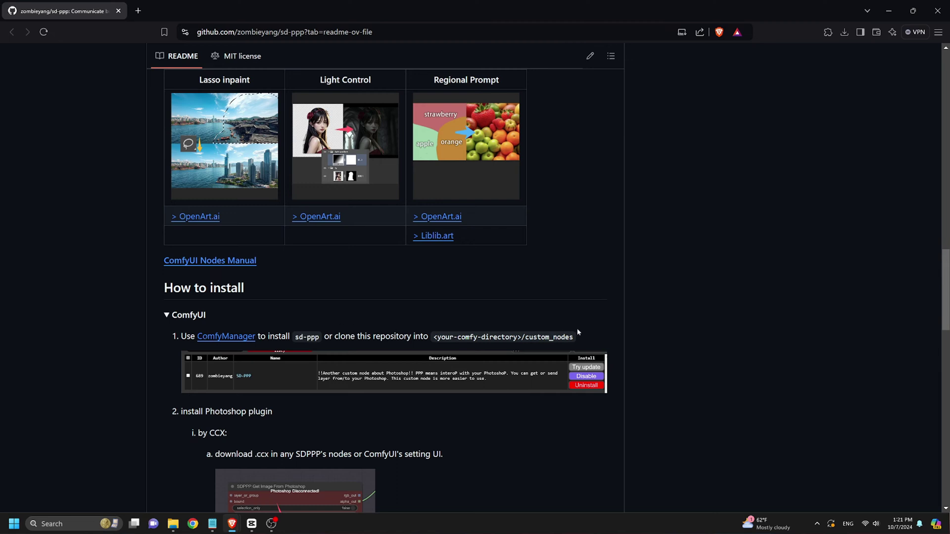
scroll(607, 321, "down", 1)
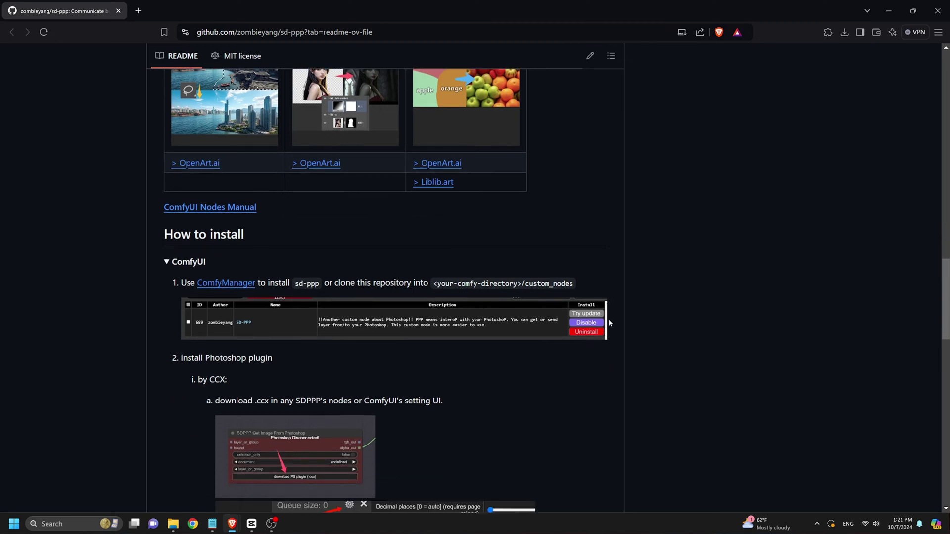
scroll(610, 323, "down", 1)
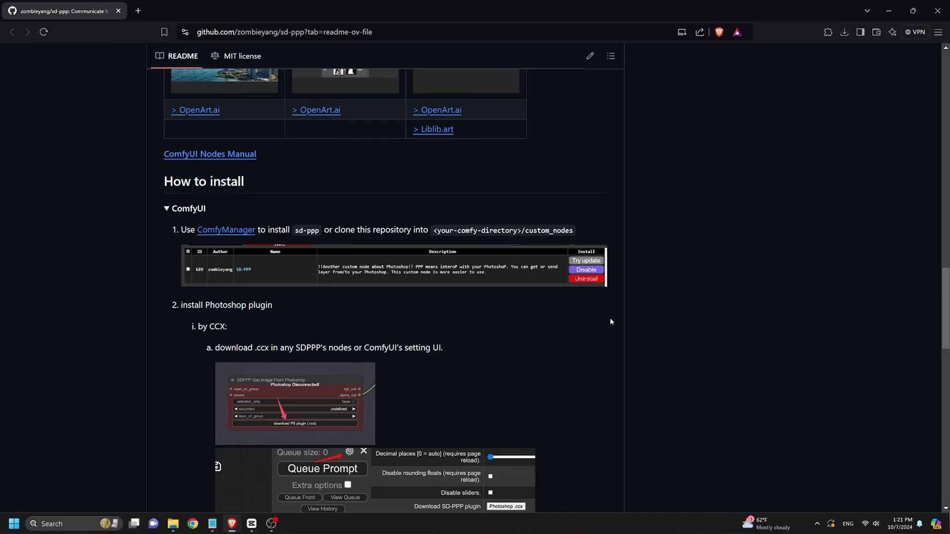
scroll(611, 322, "down", 1)
scroll(610, 322, "down", 1)
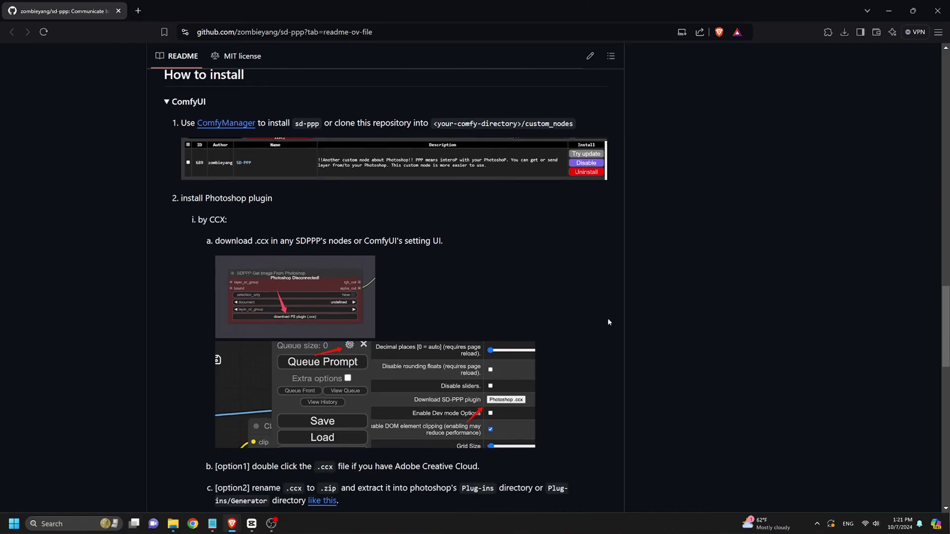
scroll(608, 323, "down", 2)
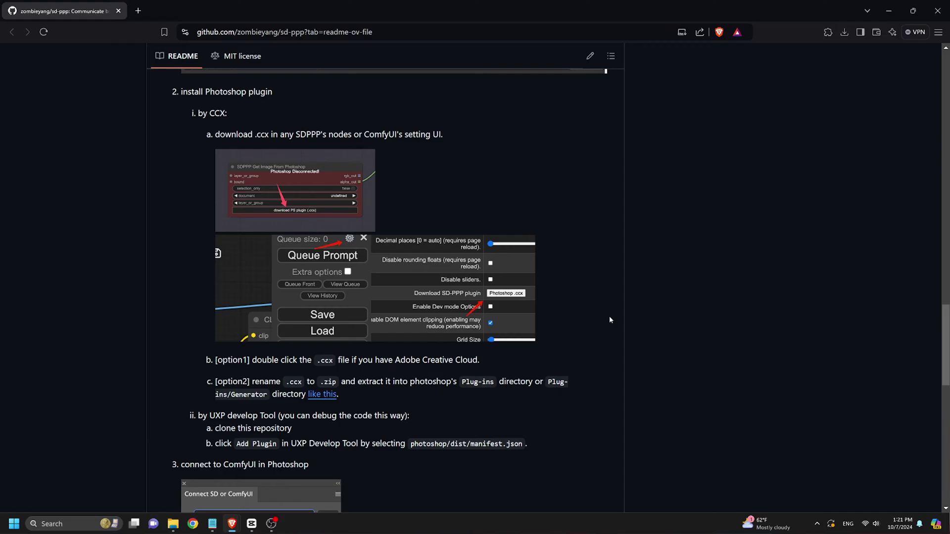
scroll(610, 319, "down", 1)
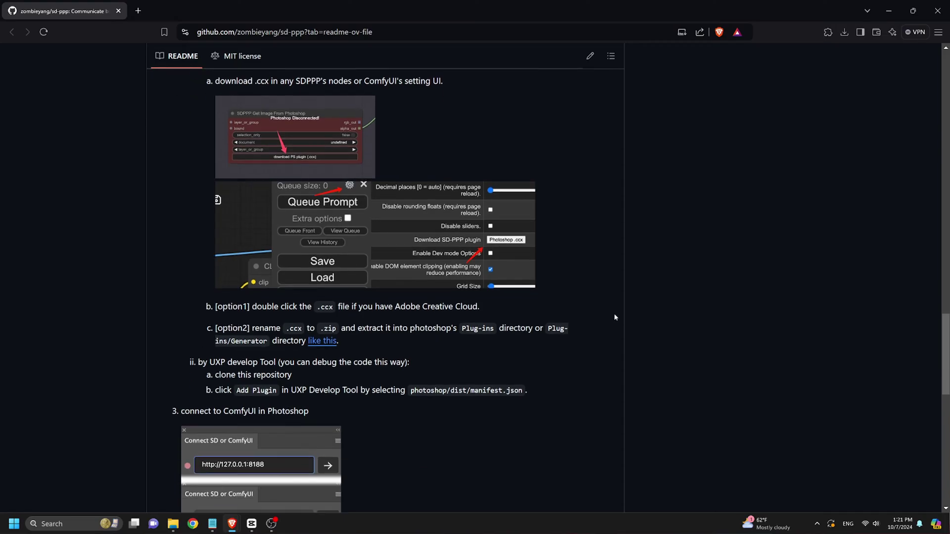
scroll(613, 316, "down", 1)
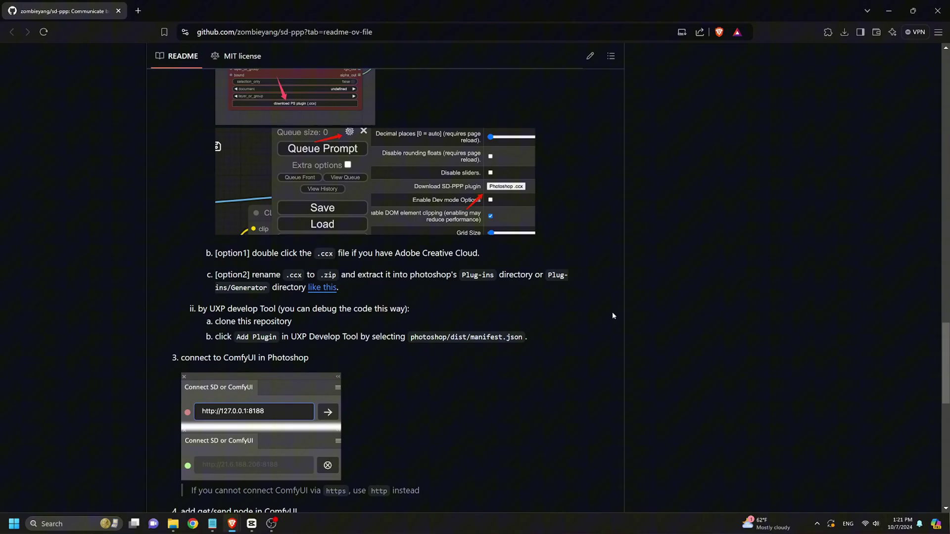
scroll(610, 316, "down", 1)
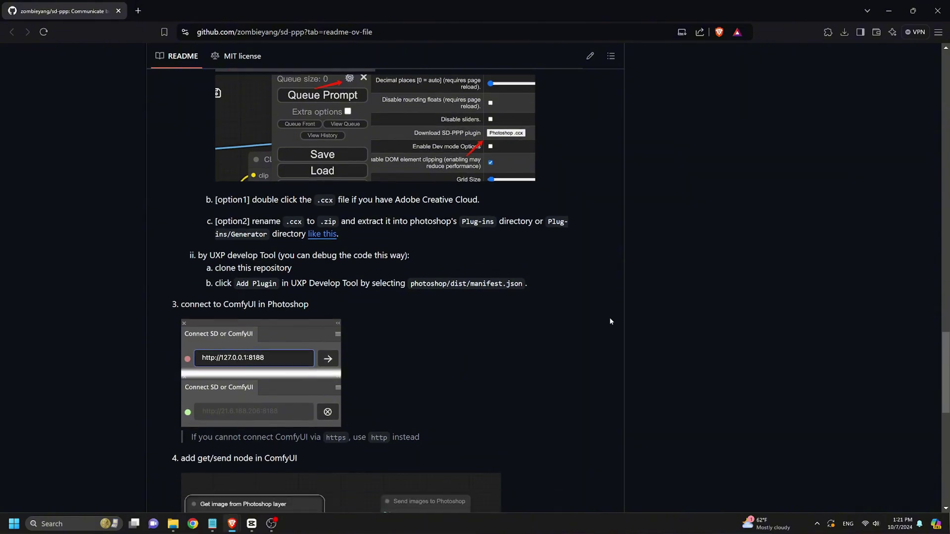
scroll(610, 322, "down", 2)
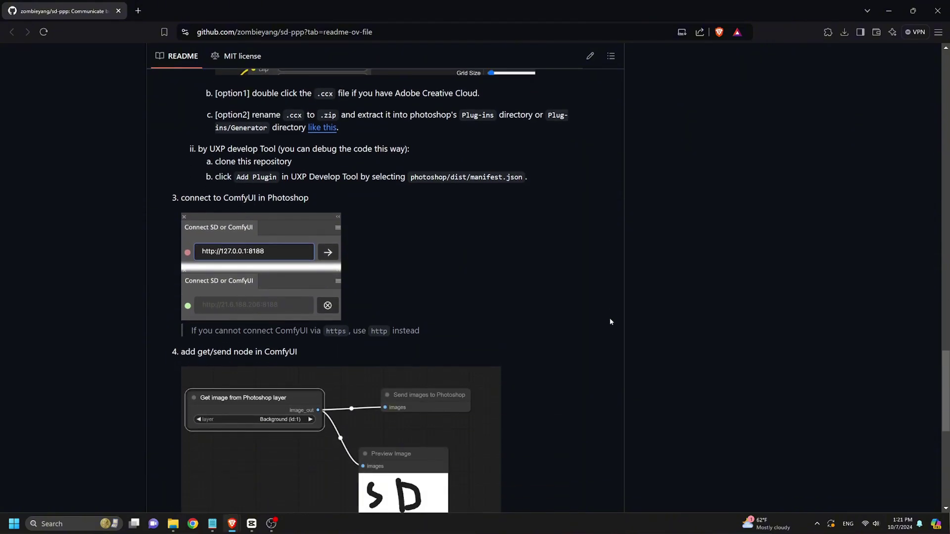
scroll(610, 322, "down", 2)
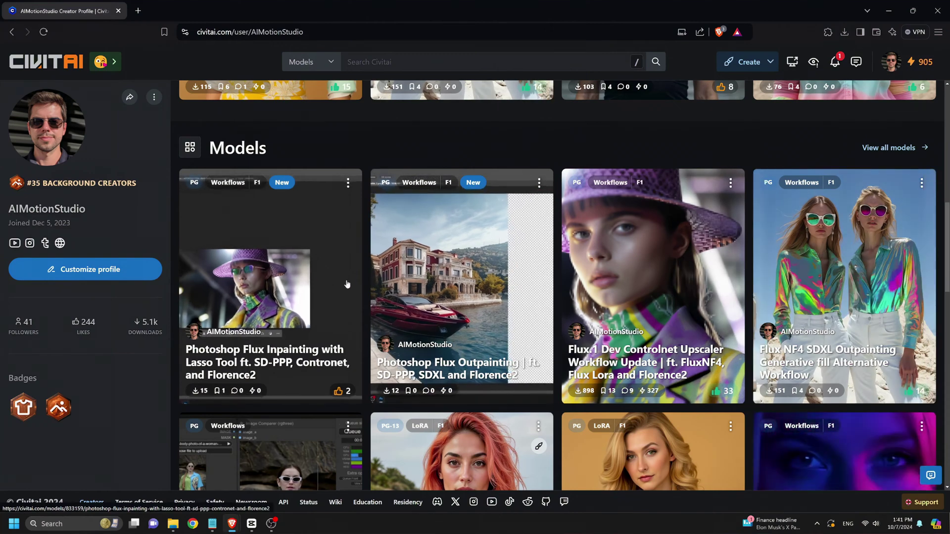
- Open the Photoshop Flux Outpainting workflow page on Civitai and read its full description
left_click(446, 276)
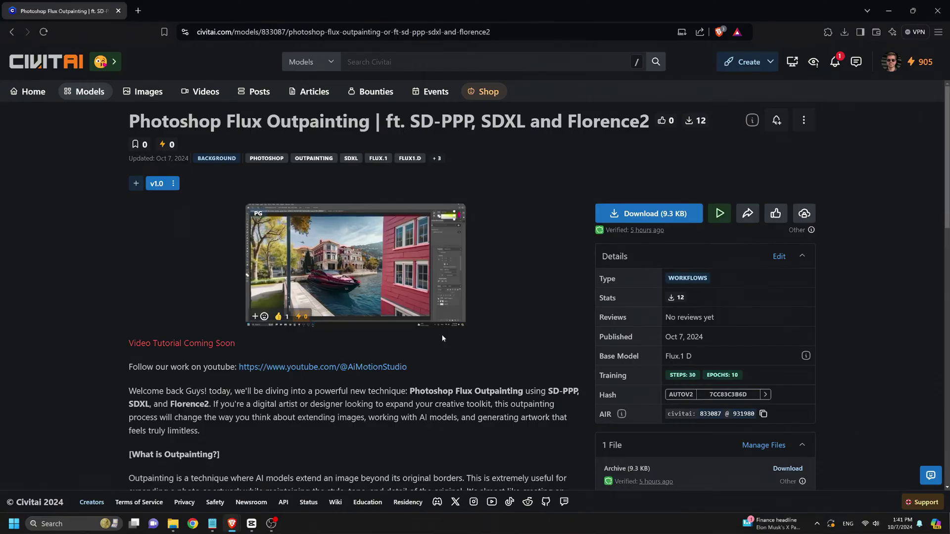
scroll(440, 338, "down", 3)
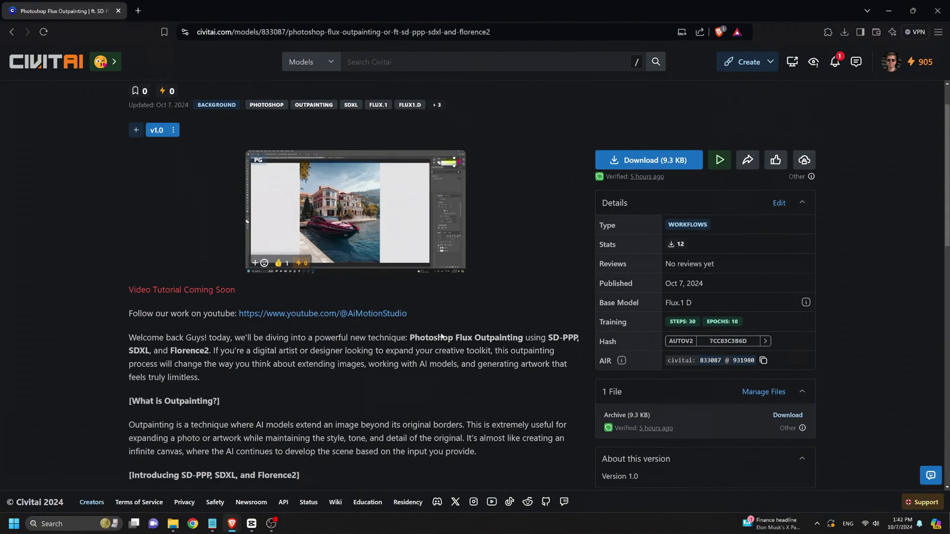
scroll(439, 334, "down", 1)
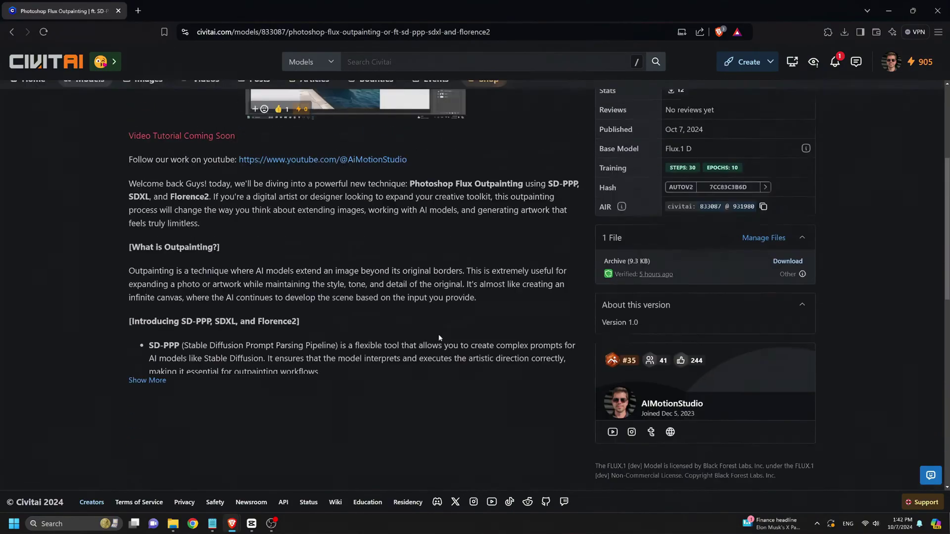
scroll(438, 334, "up", 2)
left_click(158, 435)
scroll(353, 357, "down", 8)
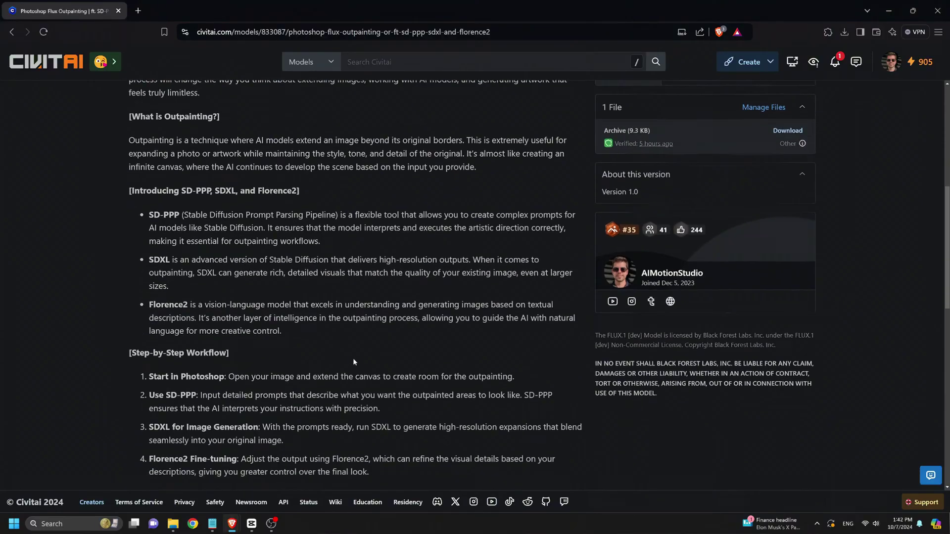
scroll(361, 349, "up", 7)
scroll(364, 347, "up", 5)
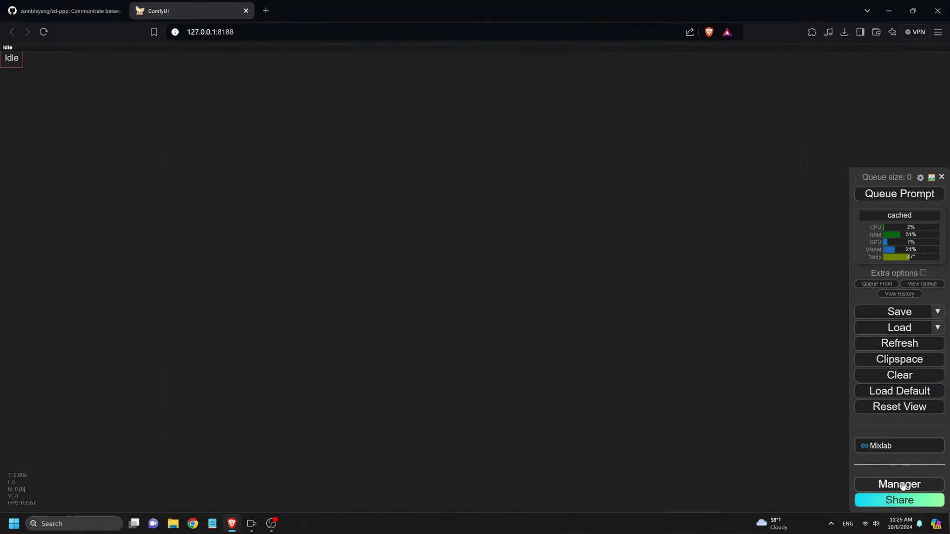
- Install the SD-PPP custom node through ComfyUI Manager's Custom Nodes Manager and restart ComfyUI
left_click(903, 486)
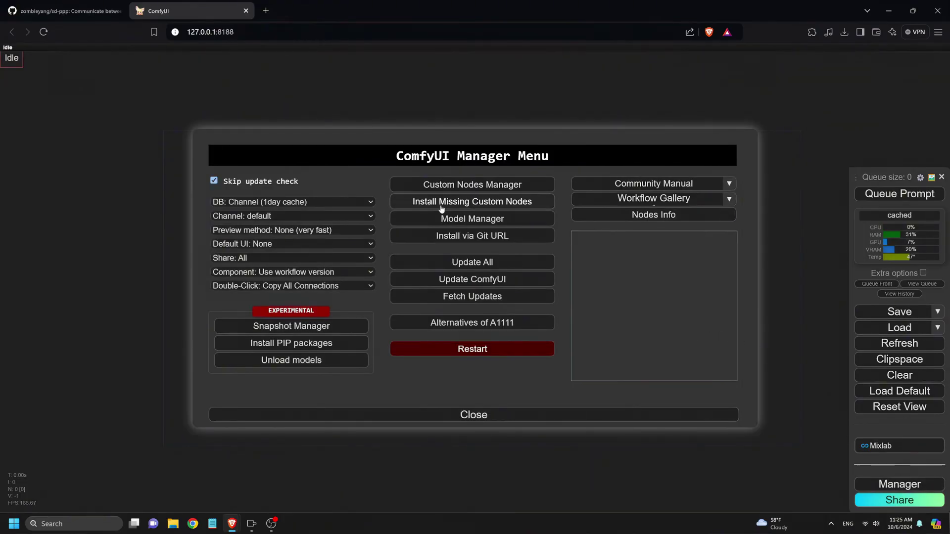
left_click(438, 186)
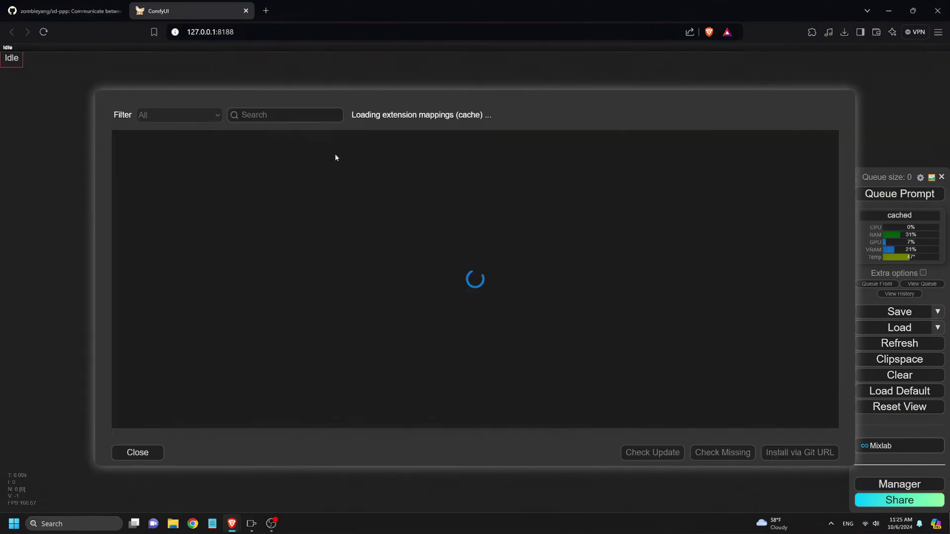
left_click(267, 113)
type("sd-ppp")
left_click(307, 178)
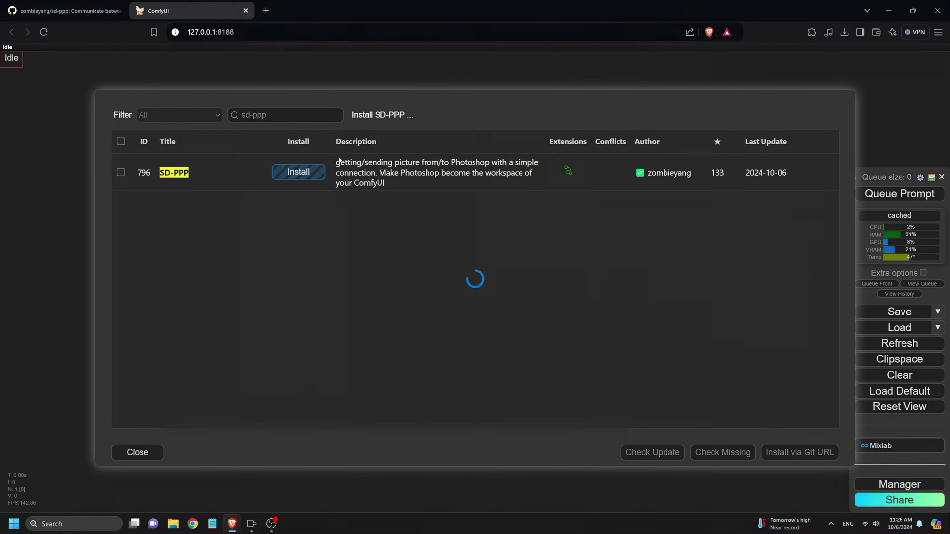
left_click_drag(387, 184, 352, 165)
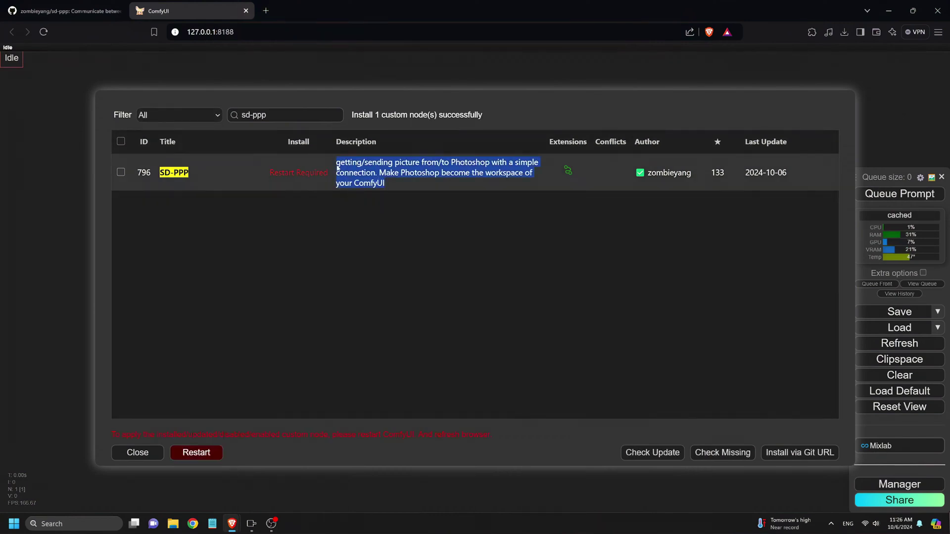
left_click(196, 452)
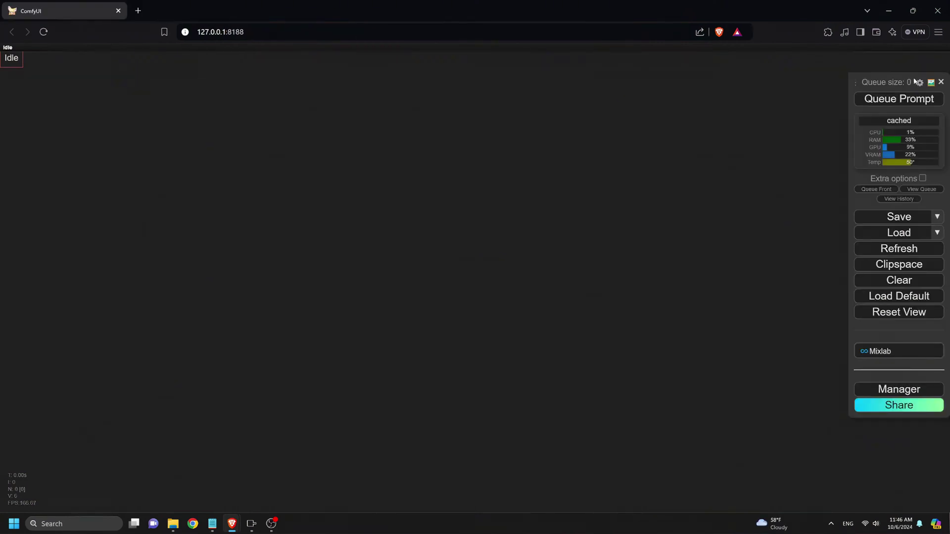
- Find the SD-PPP section in the ComfyUI settings and download its Photoshop .ccx plugin
left_click(919, 83)
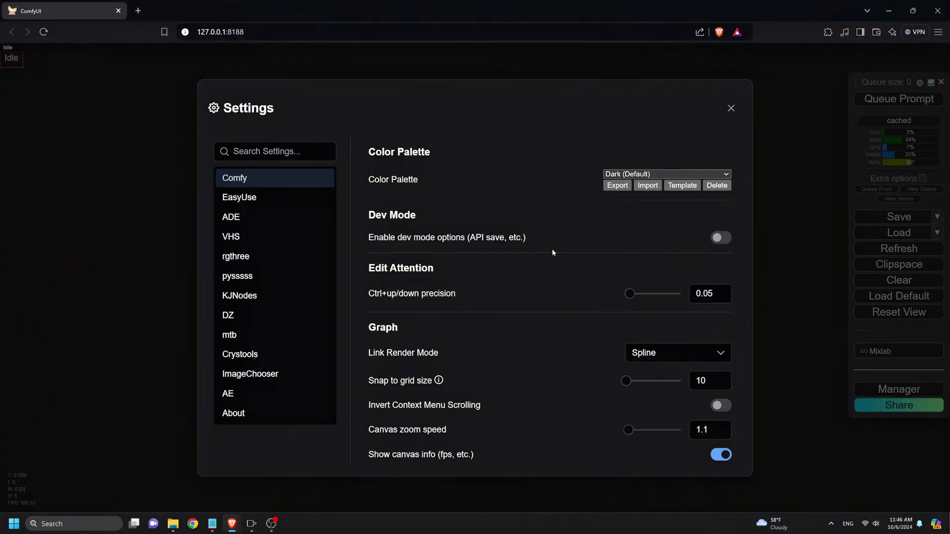
scroll(549, 249, "down", 14)
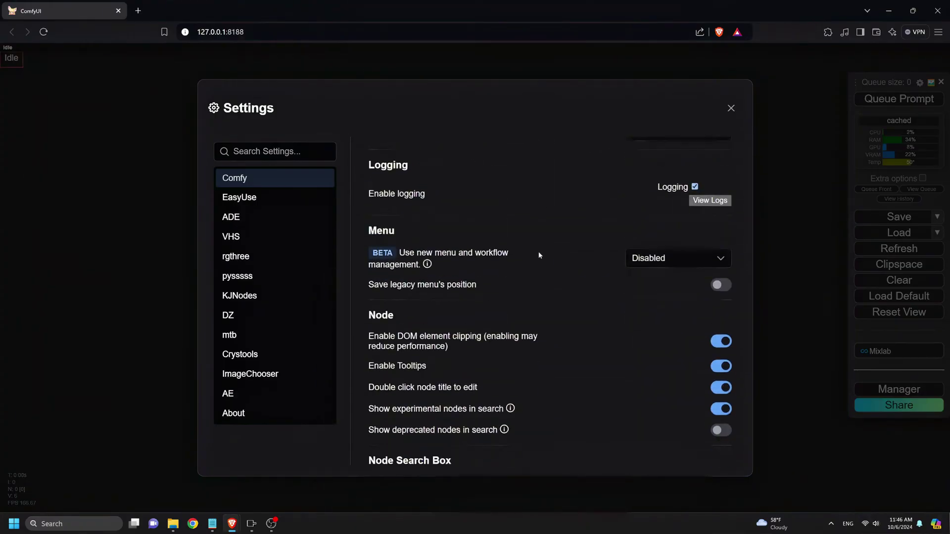
scroll(539, 253, "down", 8)
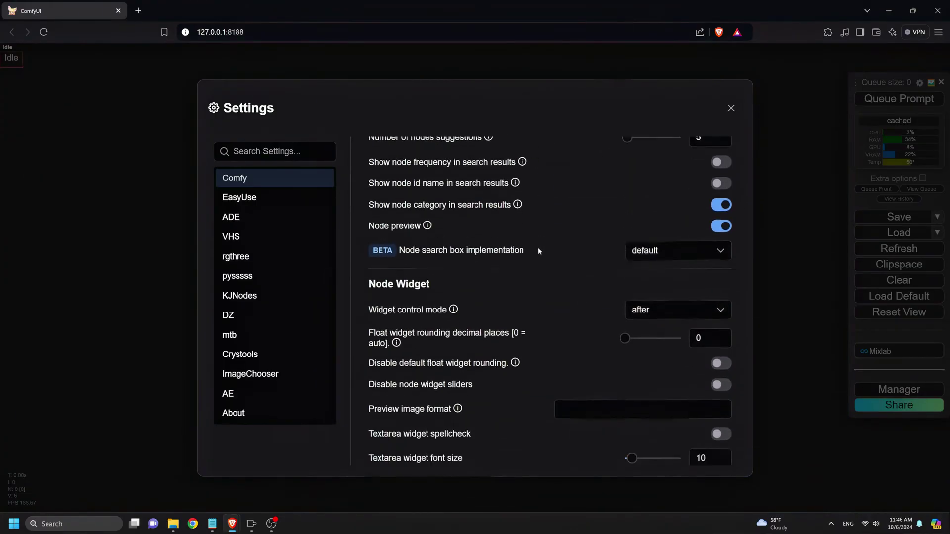
scroll(540, 250, "down", 9)
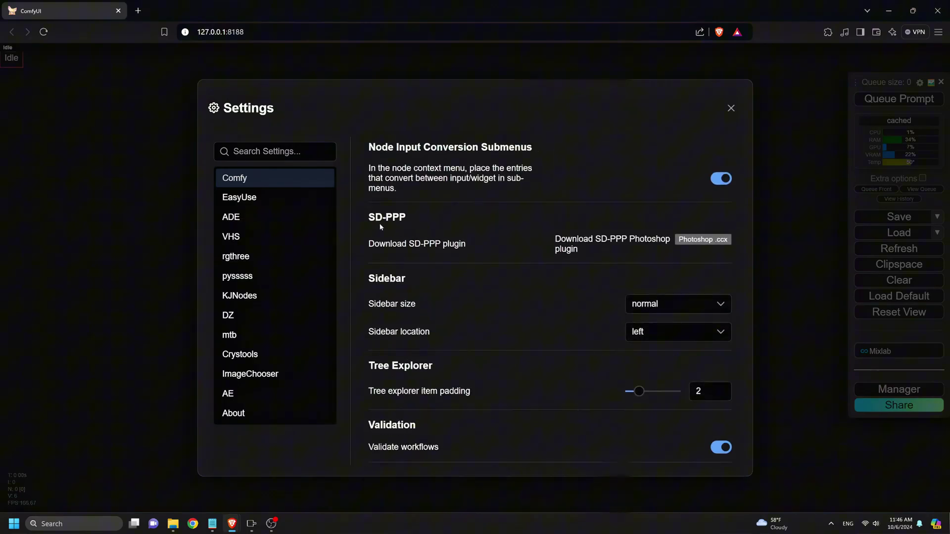
left_click_drag(381, 227, 476, 243)
left_click(702, 239)
left_click(742, 453)
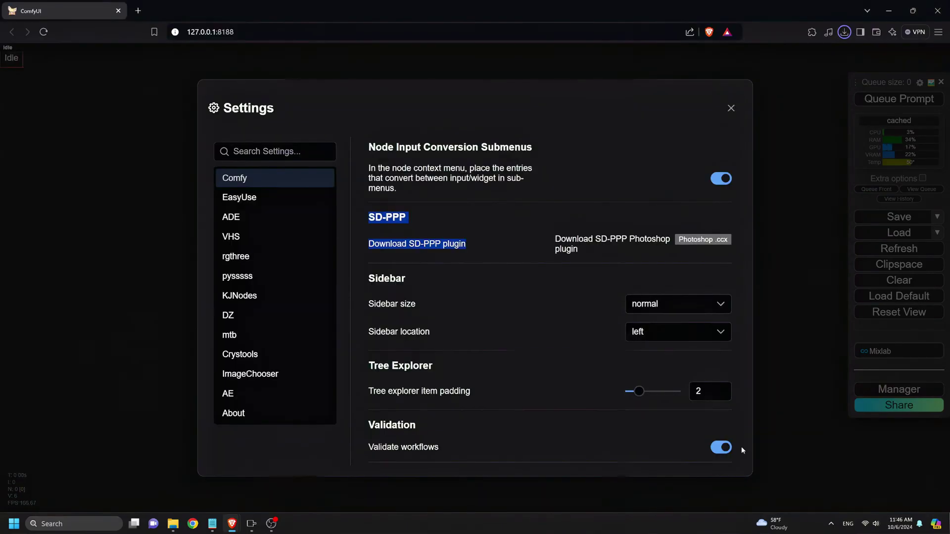
- Close the settings and open the downloaded sd-ppp_PS.ccx file from the browser's downloads
left_click(731, 108)
left_click(845, 32)
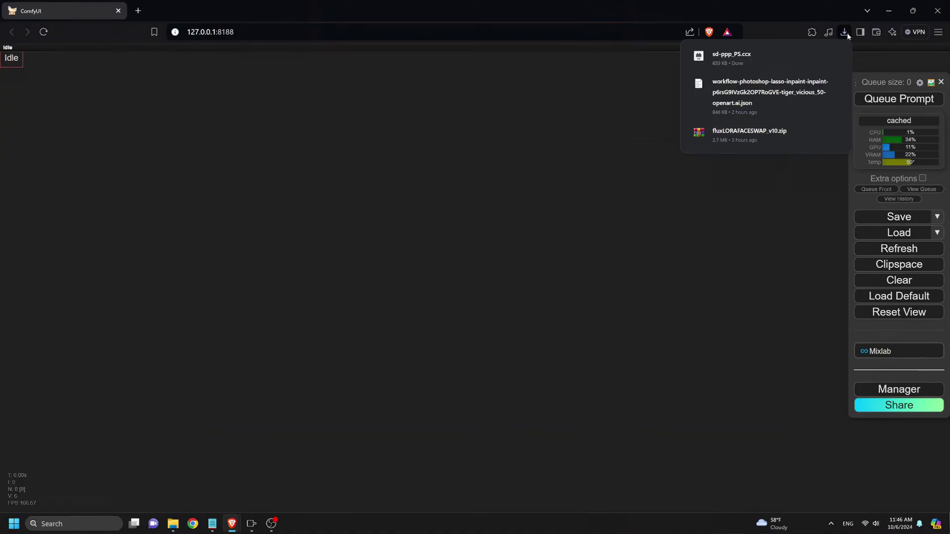
left_click(752, 53)
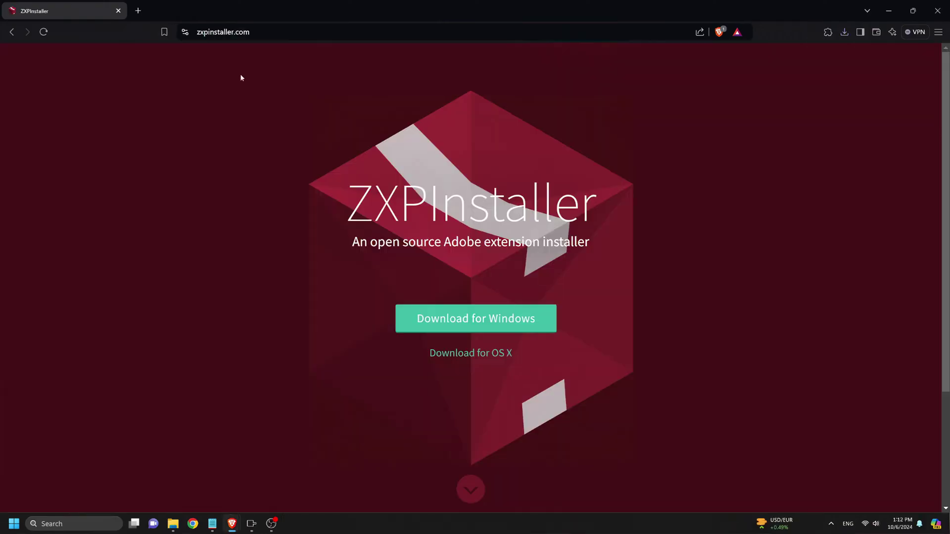
- Download ZXPInstaller for Windows from zxpinstaller.com and save ZXPInstaller-Setup-1.8.2 in the Downloads folder
left_click(263, 30)
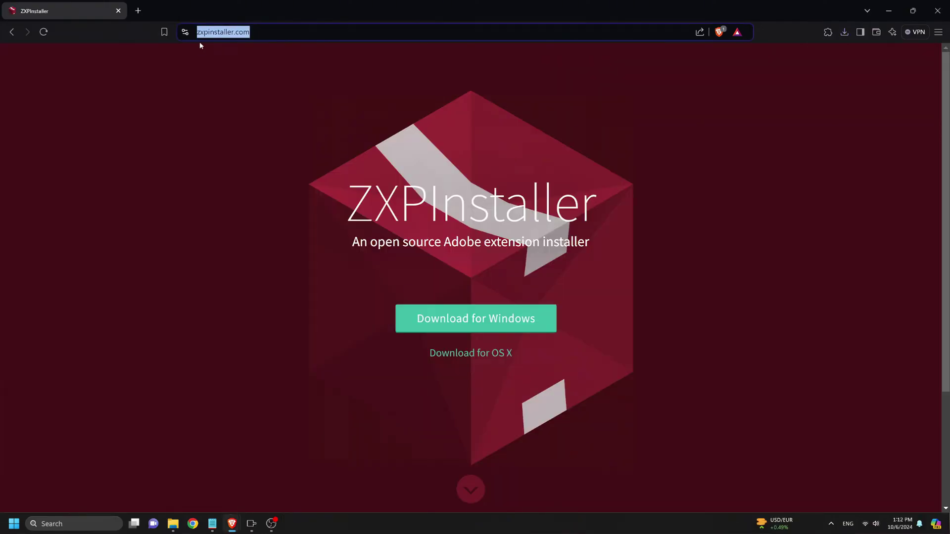
left_click(246, 107)
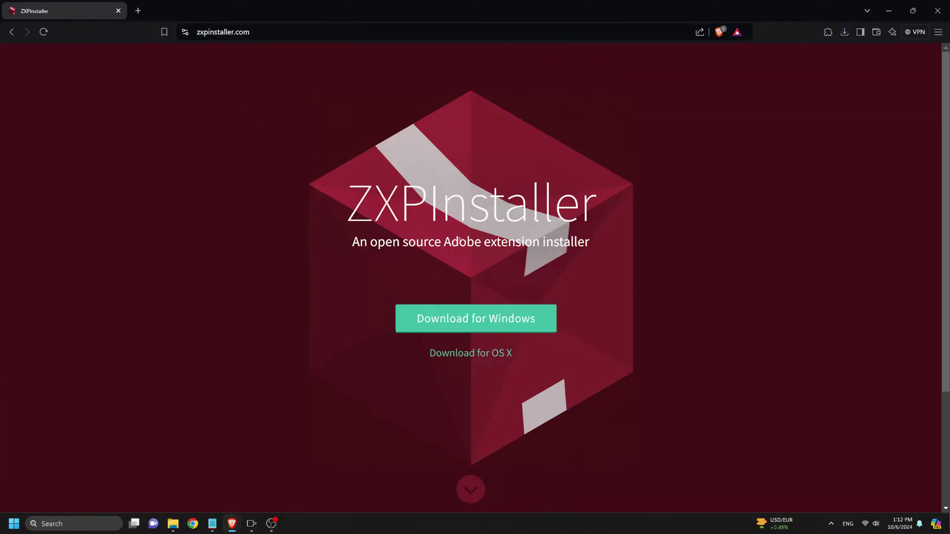
left_click(470, 325)
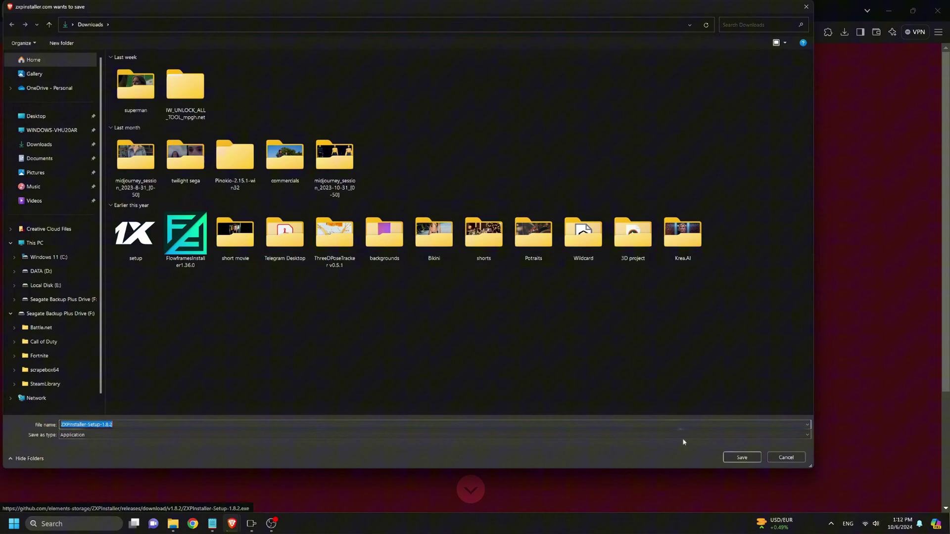
left_click(741, 457)
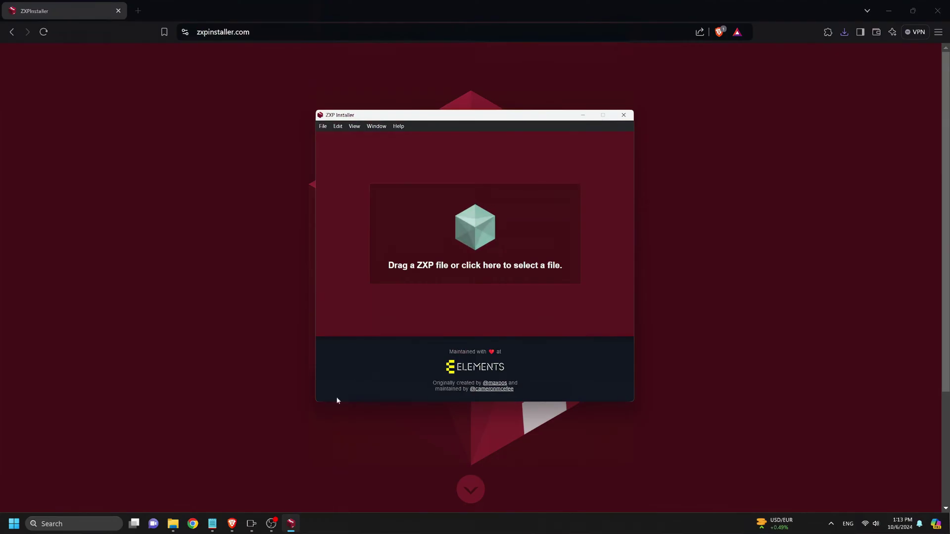
- Bring up the Downloads folder beside ZXP Installer and load sd-ppp_PS into the installer
left_click(173, 524)
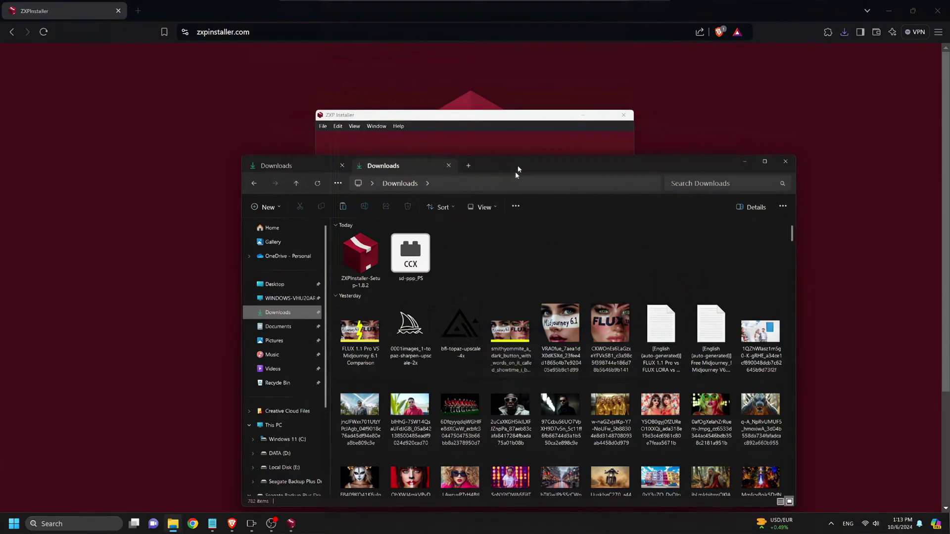
left_click_drag(518, 169, 492, 311)
left_click_drag(385, 402, 468, 230)
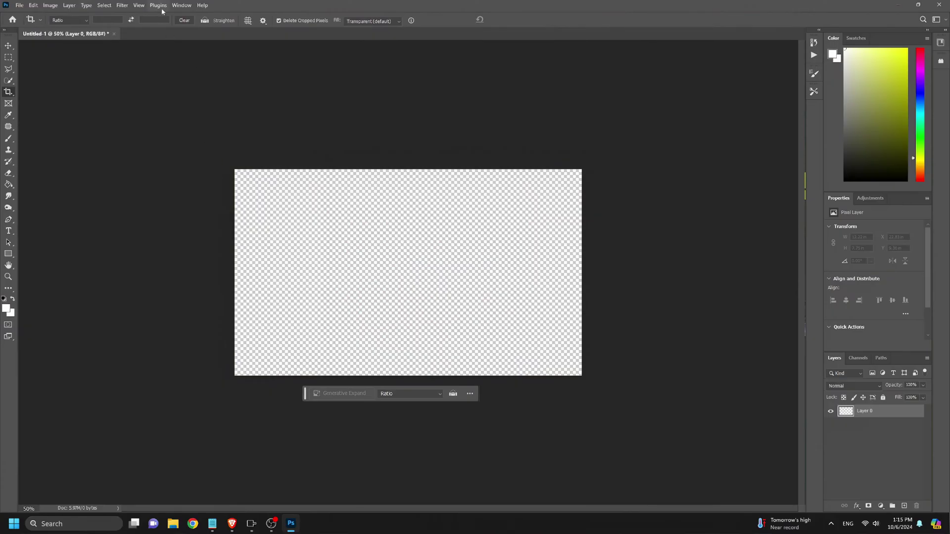
- Open the SD-PPP plugin's Connect SD or ComfyUI panel in Photoshop
left_click(162, 7)
mouse_move(170, 44)
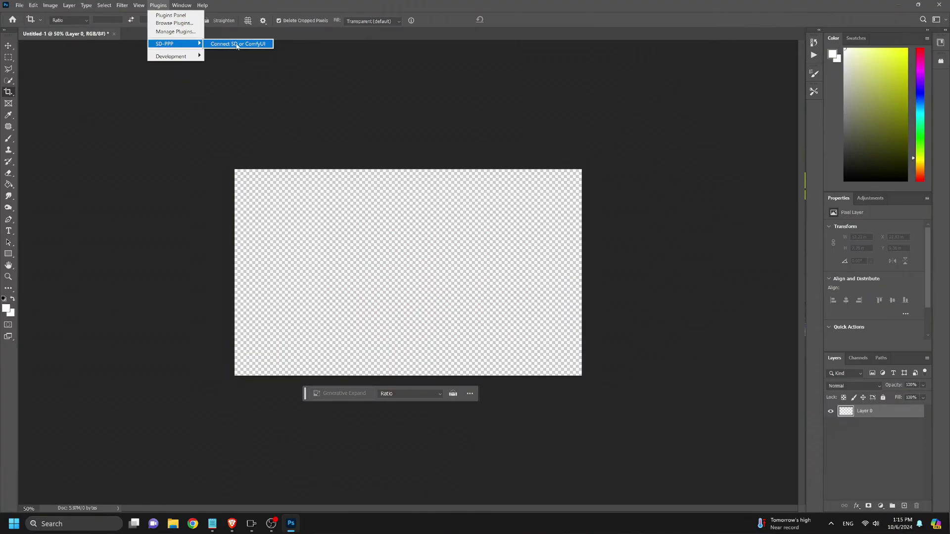
left_click(237, 45)
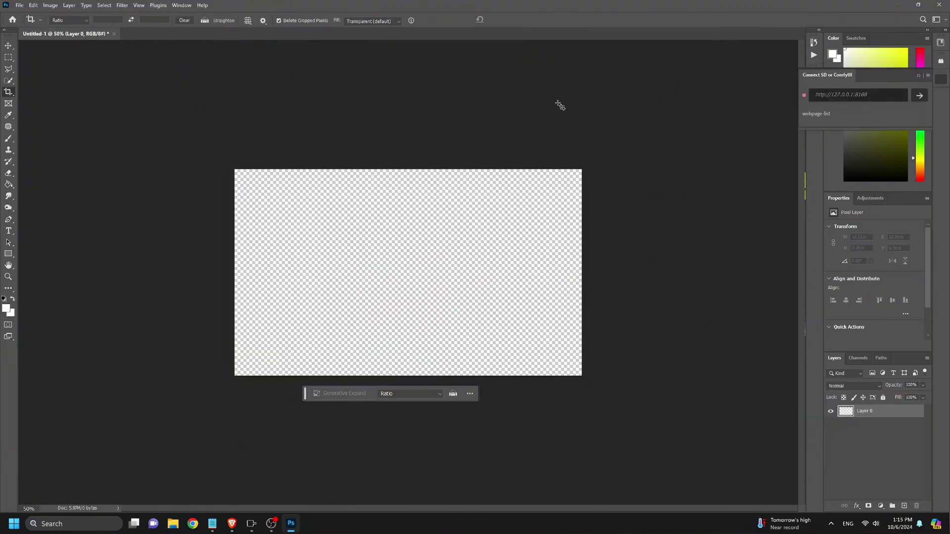
- Copy the ComfyUI address 127.0.0.1:8188 from the browser and use it to connect the SD-PPP panel in Photoshop
key("alt+Tab")
left_click(268, 34)
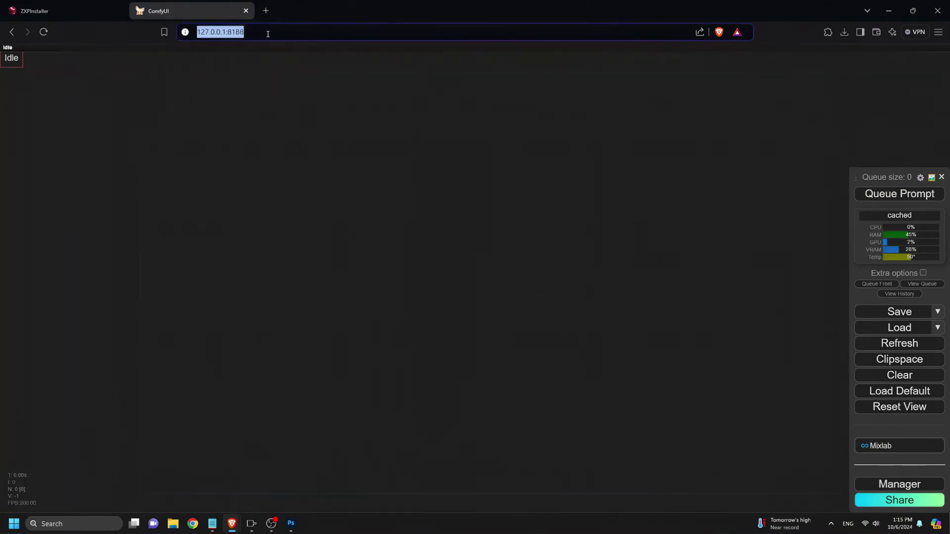
left_click(291, 524)
left_click(885, 95)
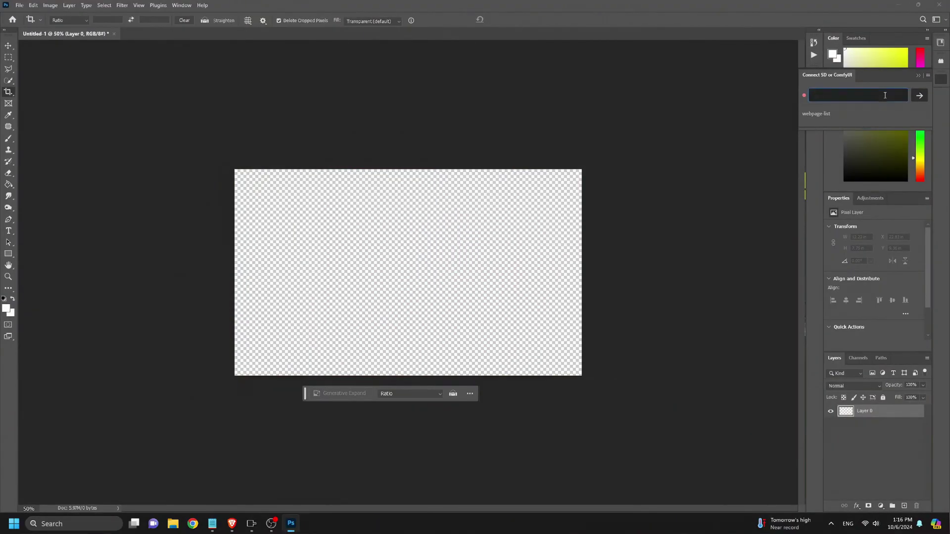
type("http://127.0.0.1:8188/")
left_click(926, 93)
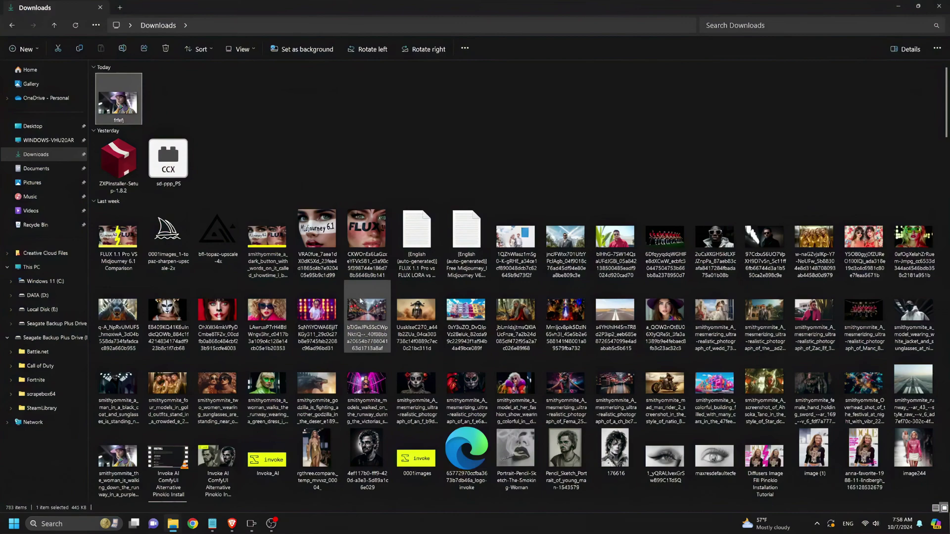
- Open frfefj.png and the image of the woman in the green dress from Downloads in Adobe Photoshop 2024
right_click(114, 102)
mouse_move(267, 145)
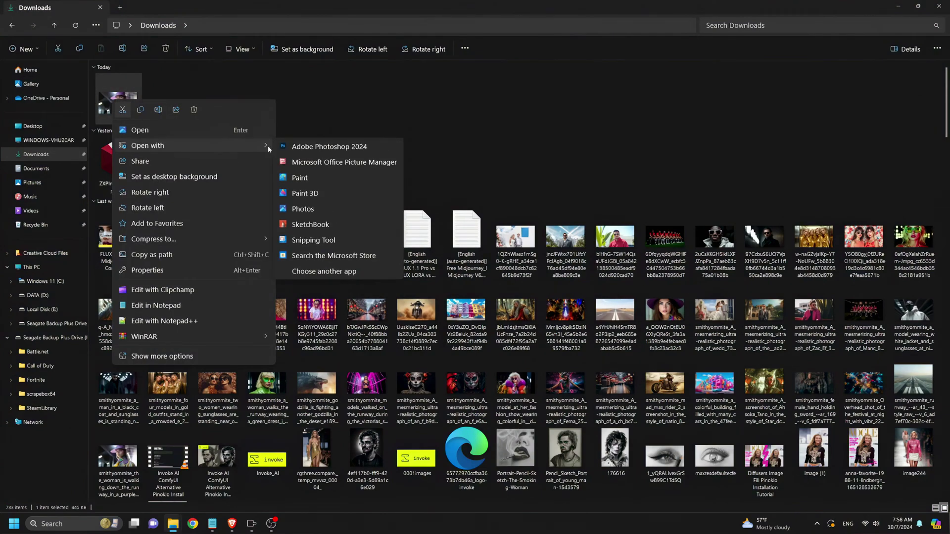
left_click(301, 148)
scroll(417, 242, "down", 2)
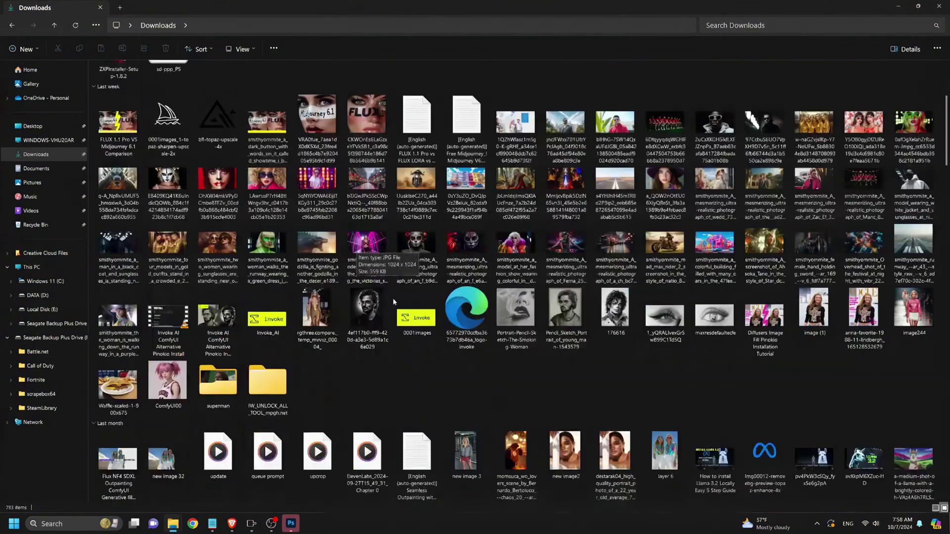
right_click(270, 246)
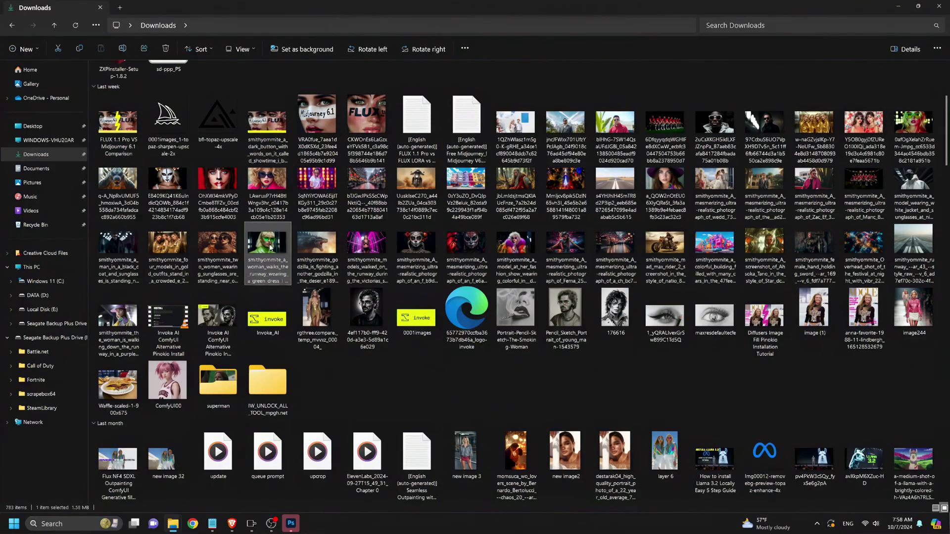
mouse_move(396, 249)
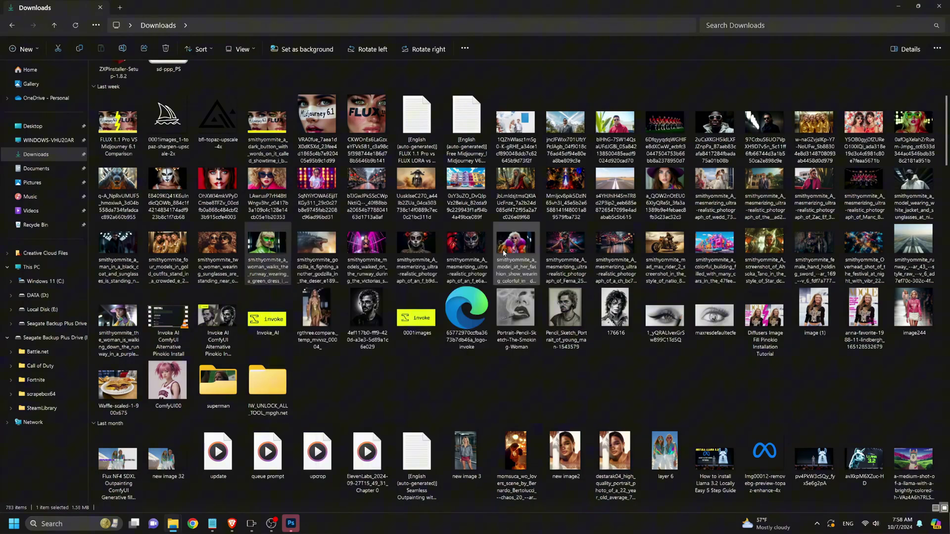
- Crop the green dress image tightly around the woman's green glasses
left_click_drag(732, 453, 650, 362)
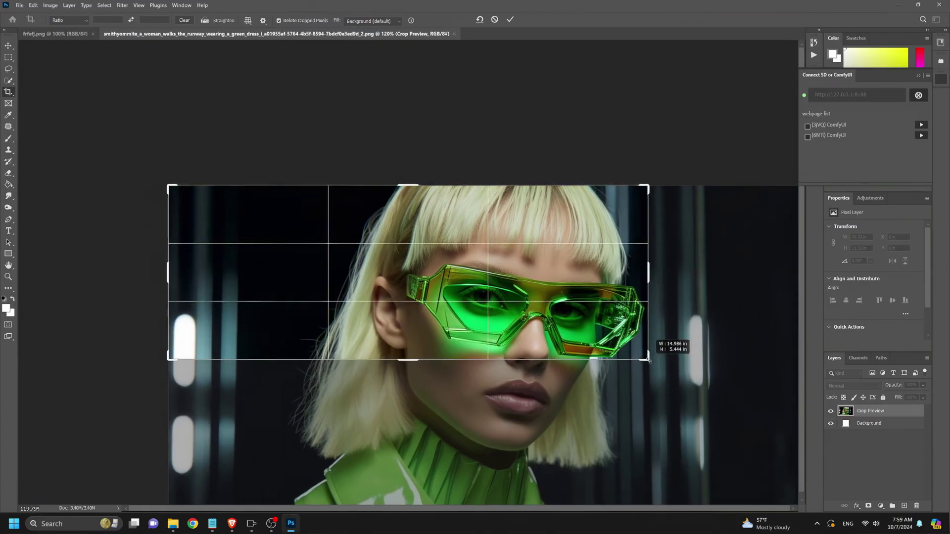
left_click_drag(169, 187, 283, 224)
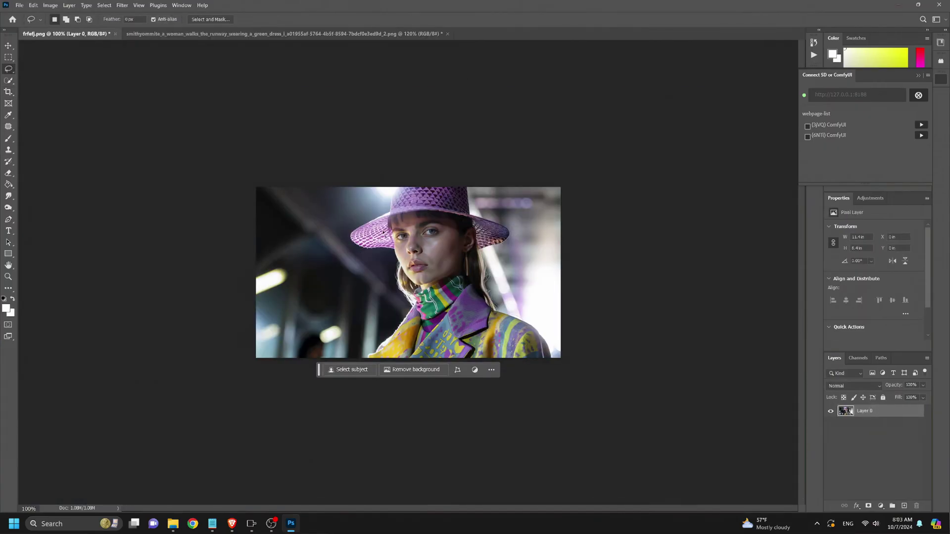
- Make a freehand Lasso selection around the woman's eyes in frfefj.png
mouse_move(387, 232)
left_mouse_down()
mouse_move(480, 232)
mouse_move(469, 252)
mouse_move(386, 233)
left_mouse_up()
right_click(497, 290)
left_click(618, 249)
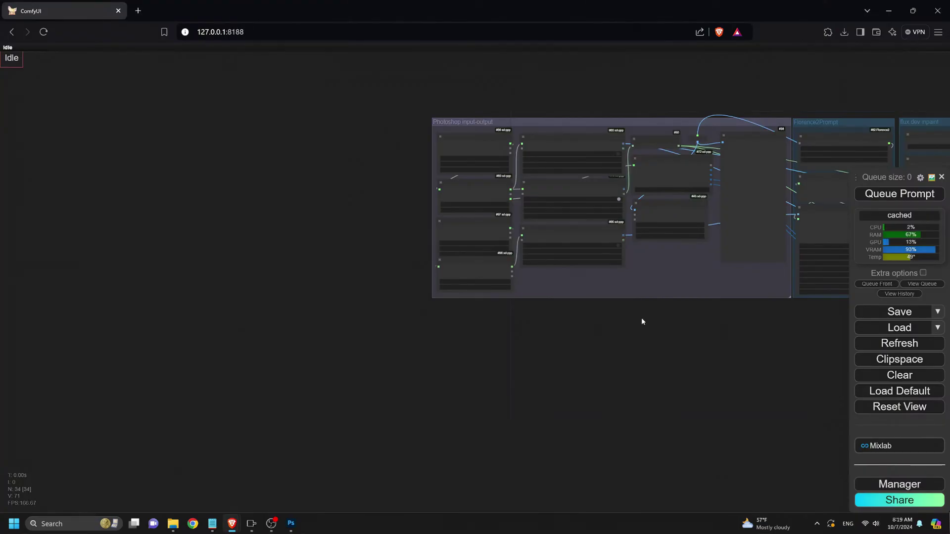
- In ComfyUI, set the first SDPPP Get Document node to frfefj.png and the SDPPP Get Main Layer node to Layer 0 (id:2)
left_click_drag(642, 320, 395, 344)
scroll(242, 389, "up", 1)
scroll(242, 389, "up", 4)
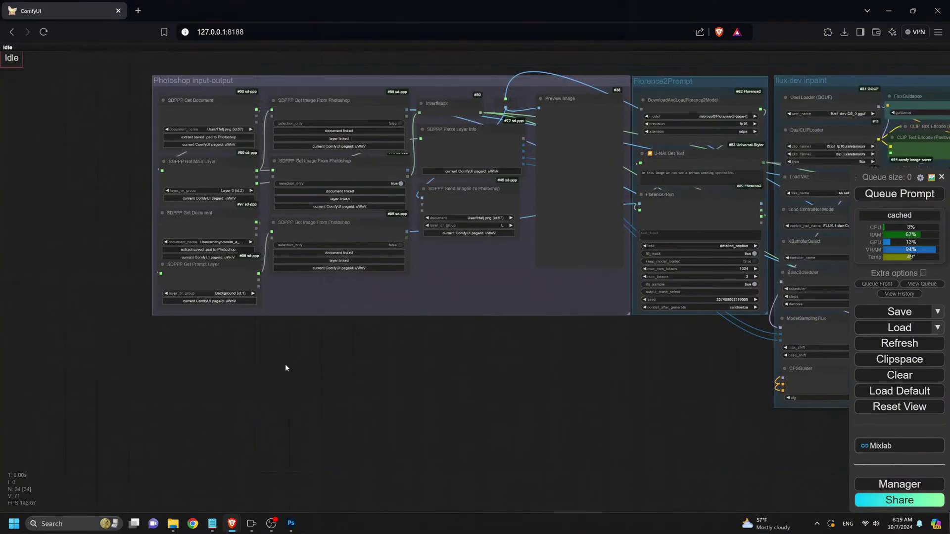
left_click_drag(329, 351, 414, 378)
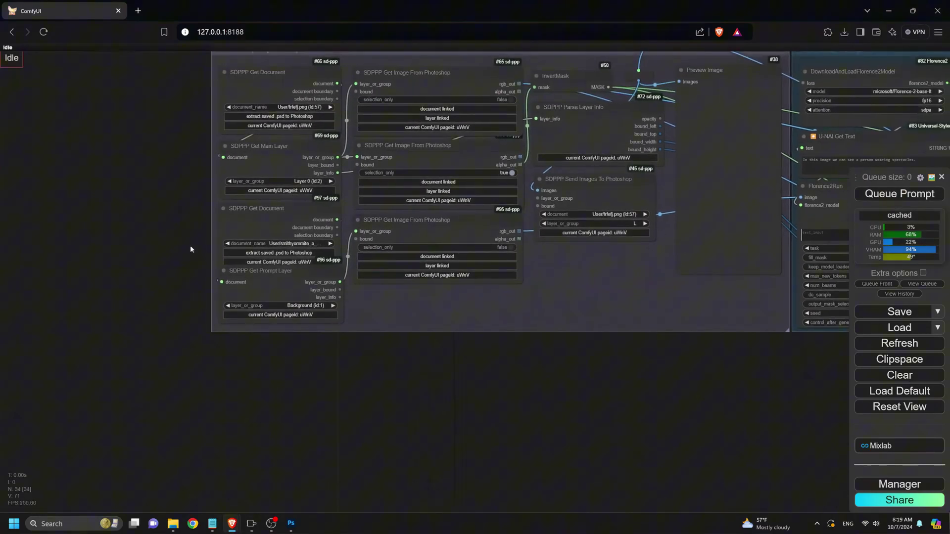
left_click_drag(190, 246, 135, 334)
scroll(129, 309, "up", 3)
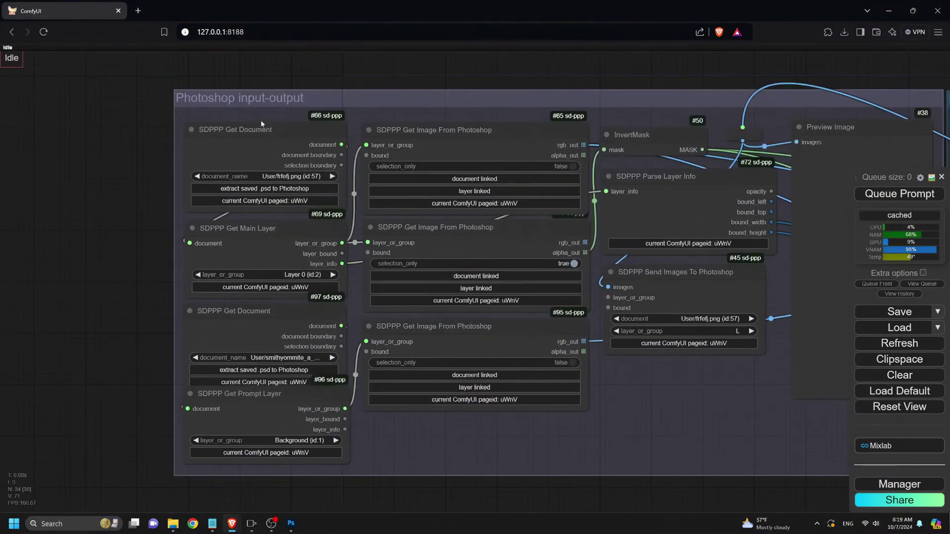
left_click(252, 175)
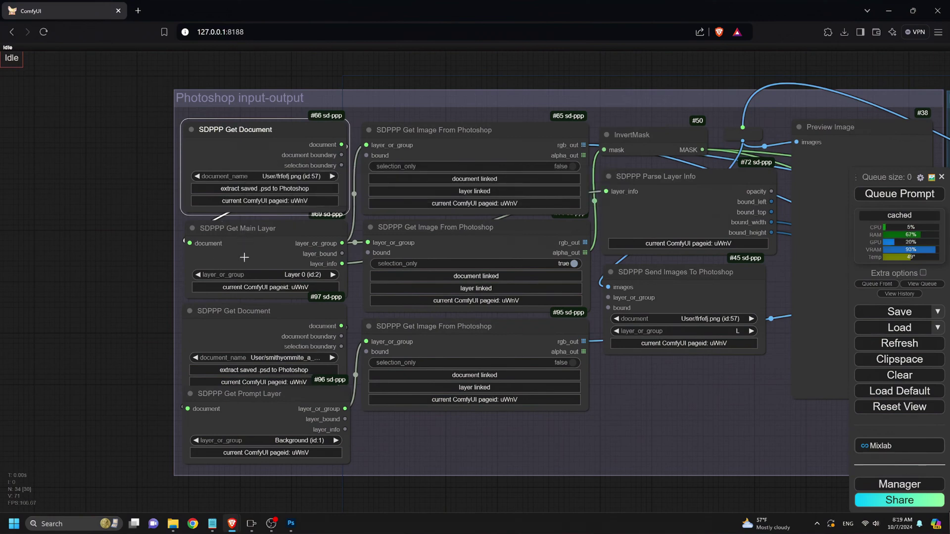
left_click(254, 275)
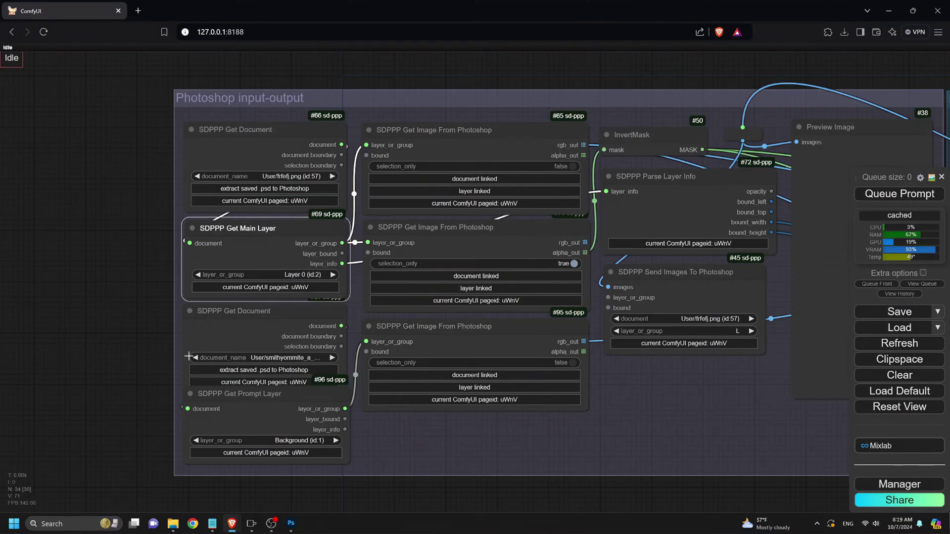
- Set the second SDPPP Get Document node to the green dress image and the SDPPP Get Prompt Layer node to Background (id:1)
left_click_drag(147, 363, 160, 318)
left_click(271, 312)
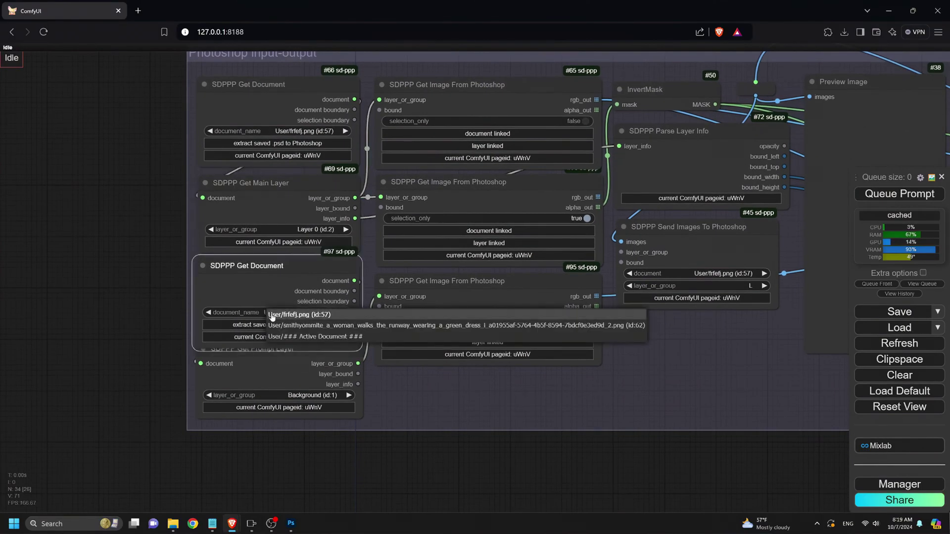
left_click(311, 326)
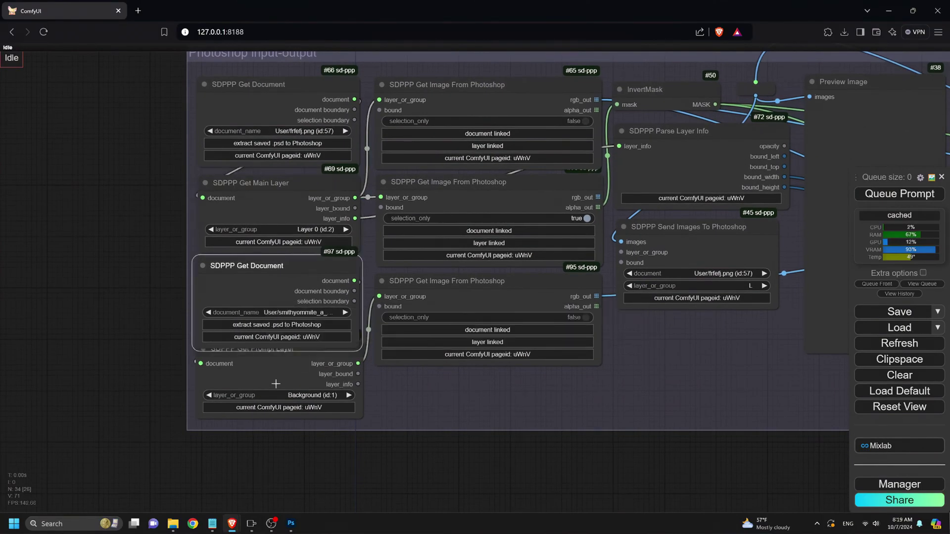
left_click(265, 396)
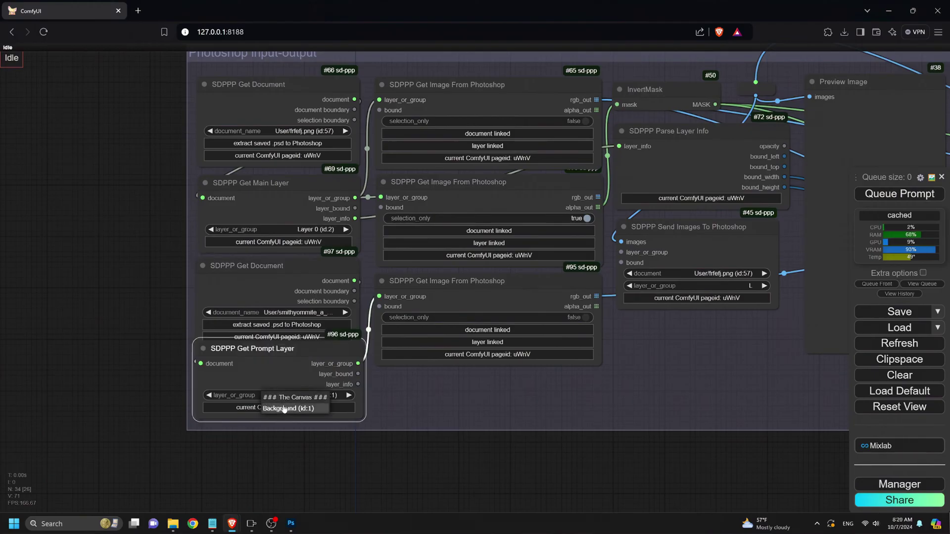
left_click(285, 409)
- Set frfefj.png as the target document of the SDPPP Send Images To Photoshop node
scroll(495, 364, "down", 4)
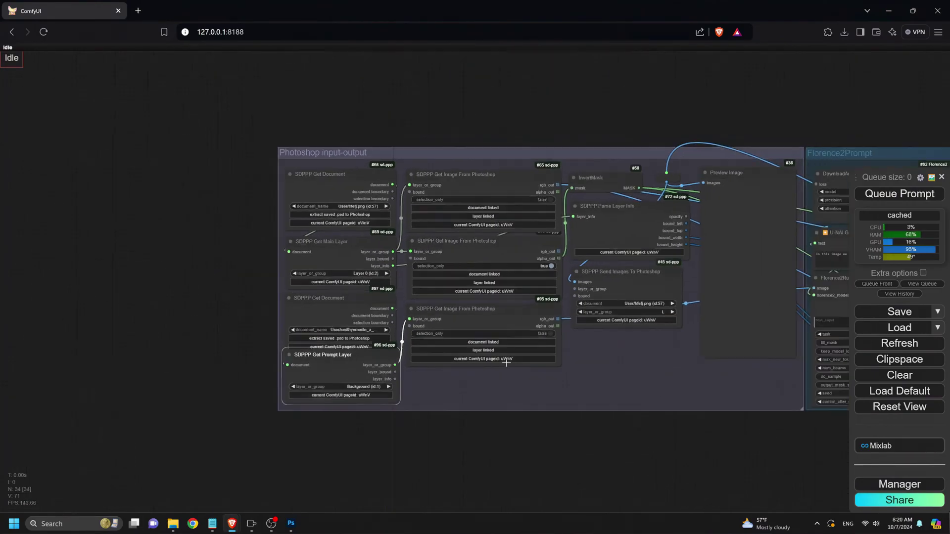
left_click_drag(618, 354, 456, 335)
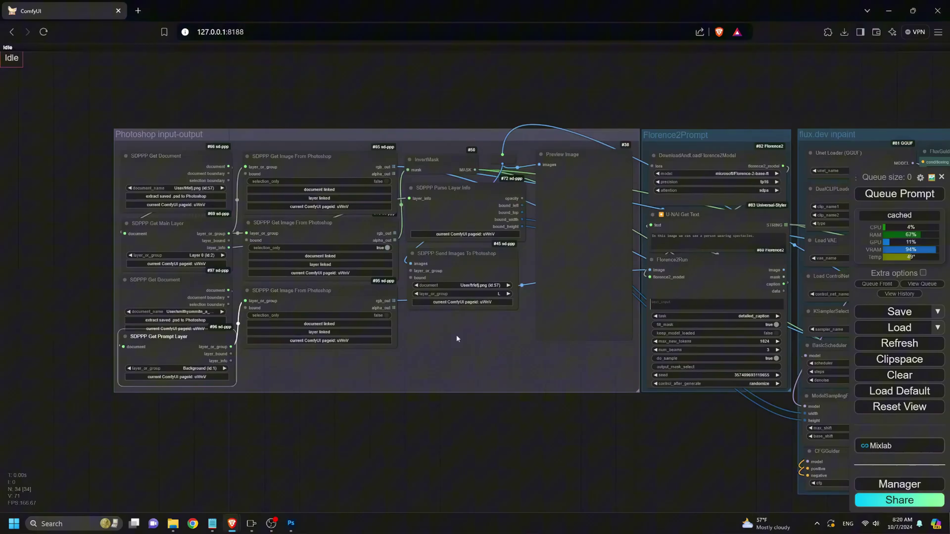
scroll(483, 293, "up", 4)
left_click(472, 280)
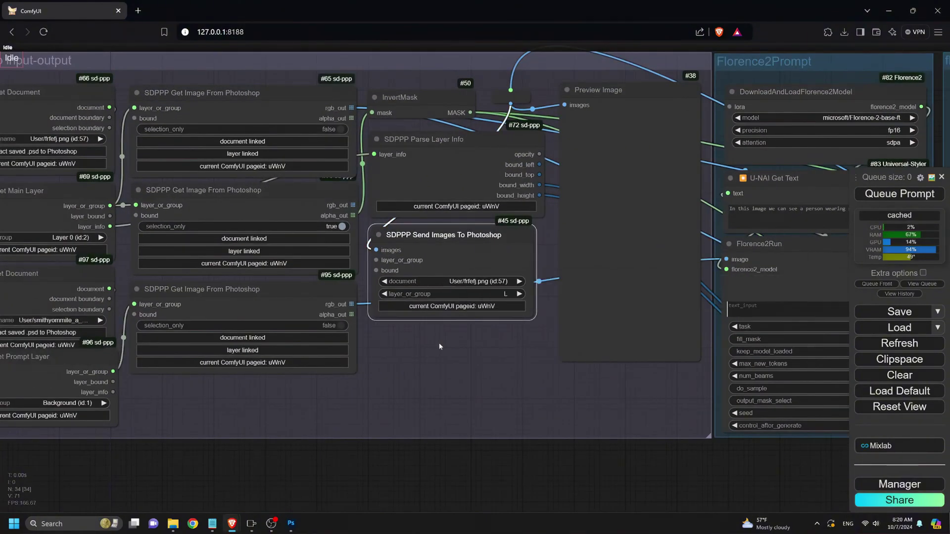
- Queue the Flux inpainting workflow and inspect the generated picture in the Preview Image node
scroll(439, 347, "down", 5)
scroll(539, 384, "down", 3)
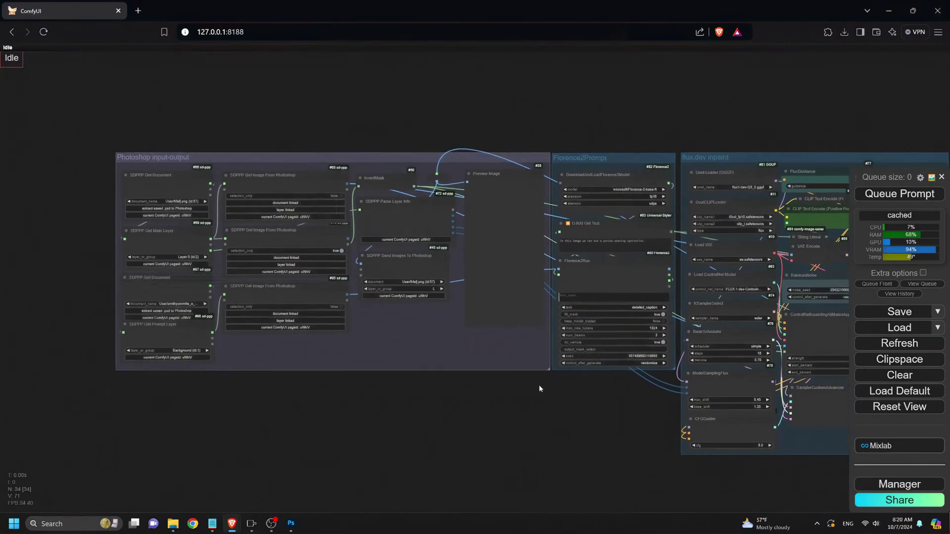
left_click_drag(526, 379, 524, 378)
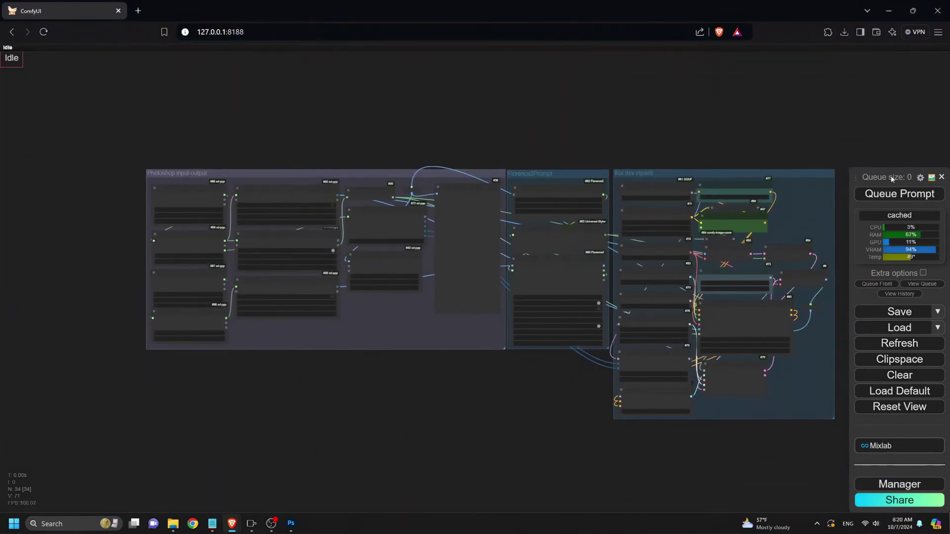
left_click(892, 196)
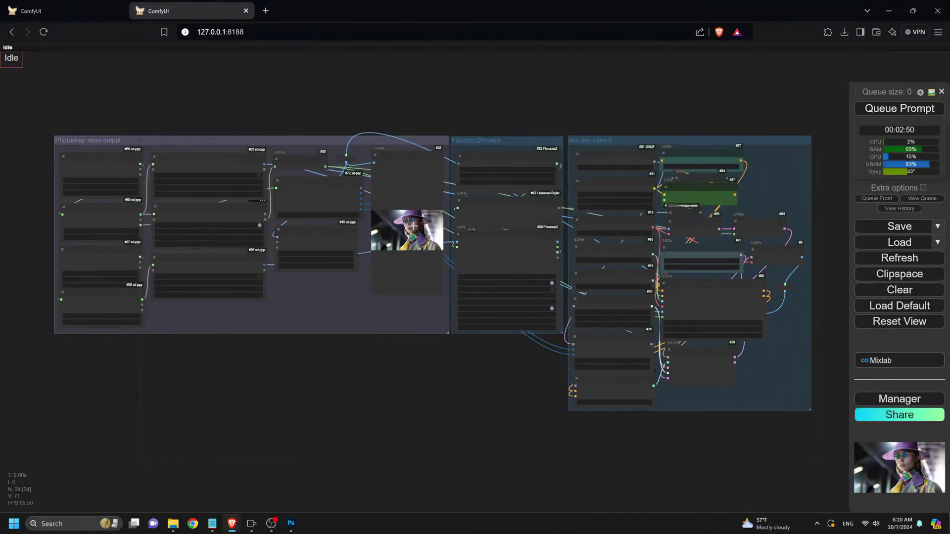
scroll(407, 216, "up", 5)
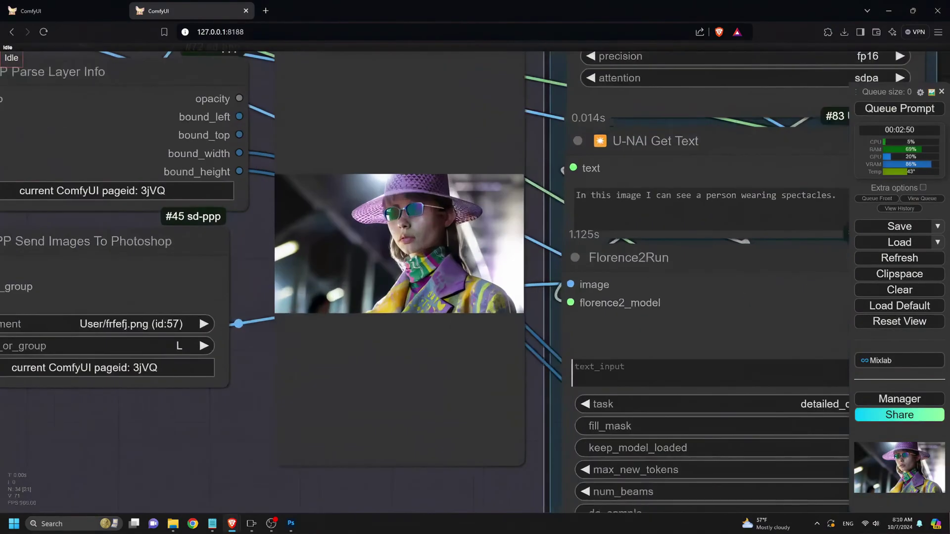
scroll(397, 235, "down", 10)
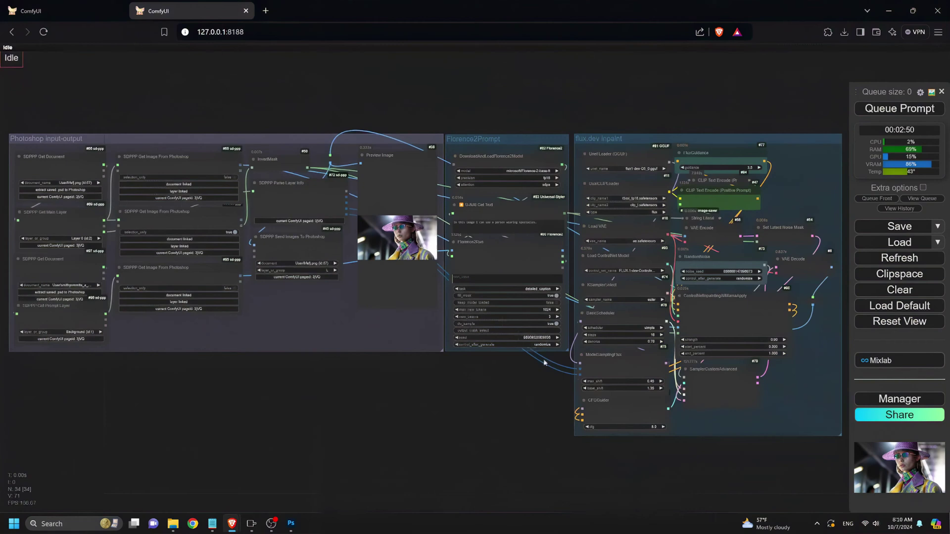
- Switch to Photoshop, clear the selection and toggle the visibility of the SDPPP Images 0 layer to compare it with the original
key("alt+Tab")
left_click(831, 411)
left_click(831, 411)
left_click(830, 411)
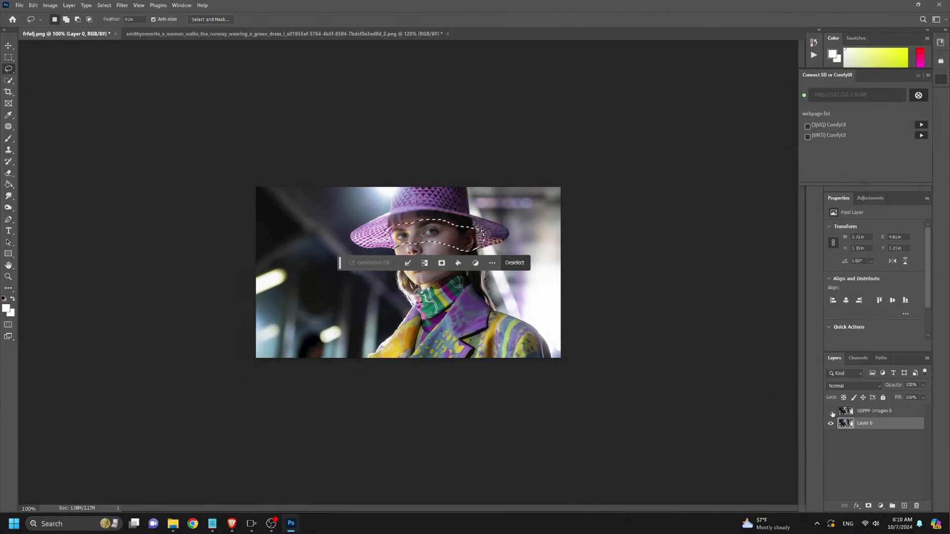
key("ctrl+d")
left_click(831, 411)
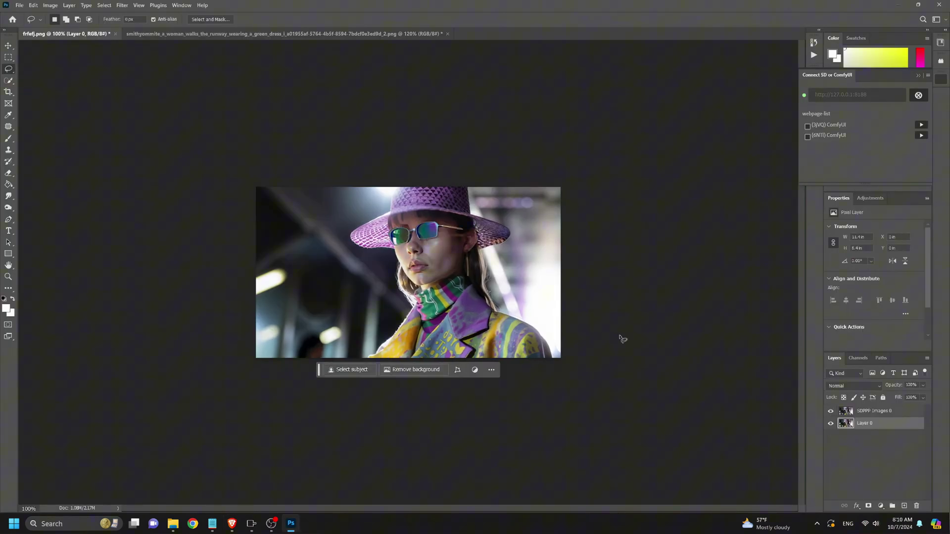
- Open the mansion image and the image of the woman in the green dress from the Downloads folder in Photoshop
left_click(274, 516)
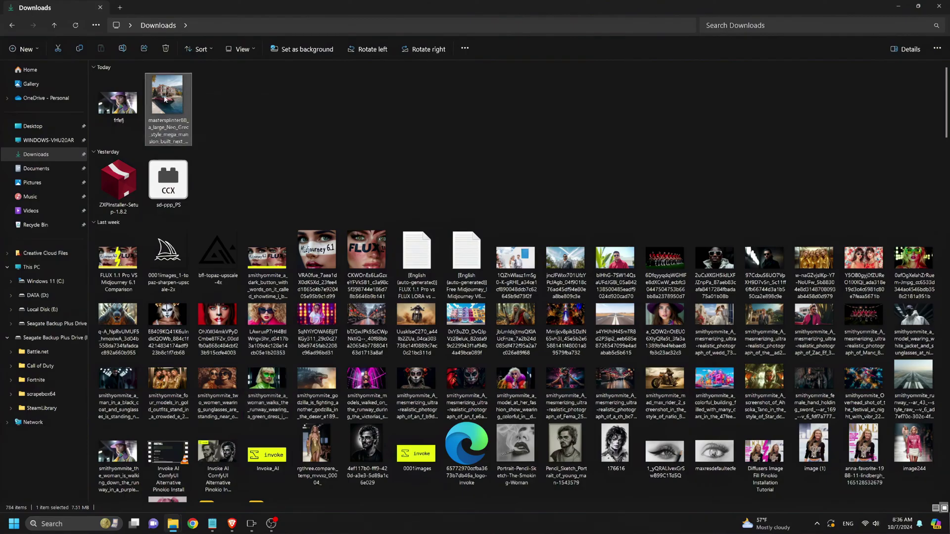
right_click(166, 99)
mouse_move(296, 141)
left_click(346, 132)
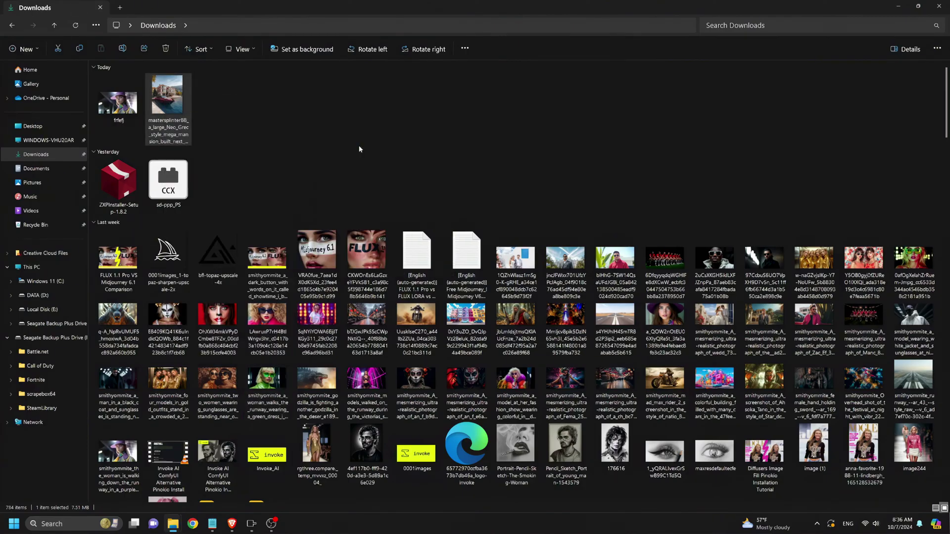
right_click(271, 391)
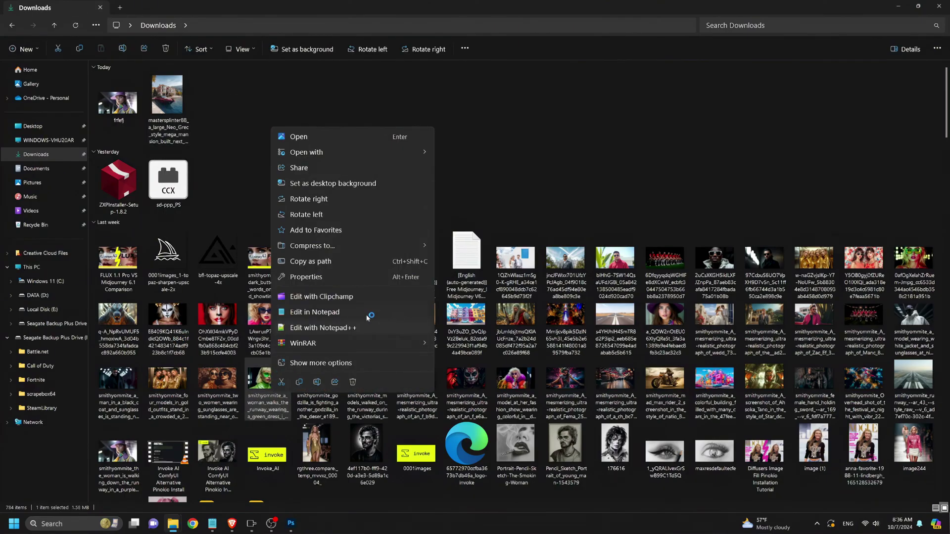
mouse_move(415, 148)
left_click(474, 153)
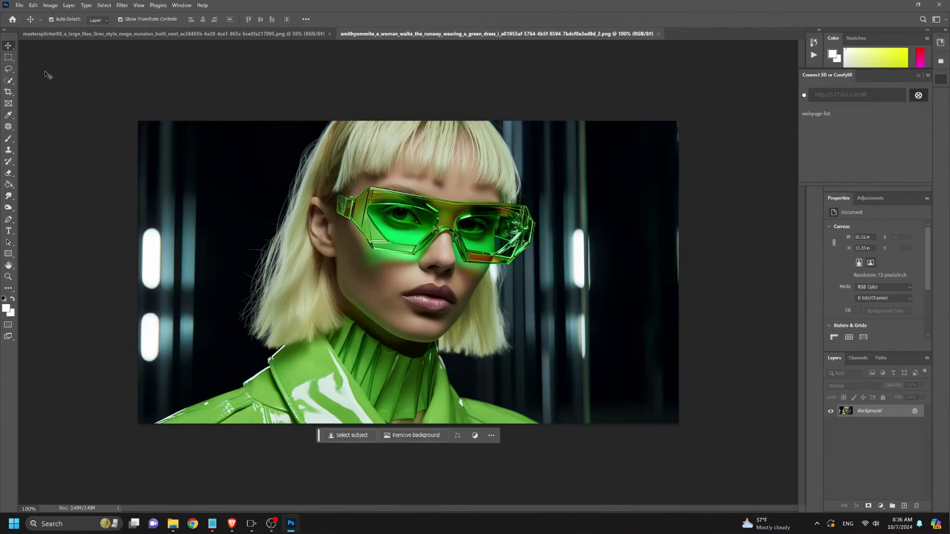
- Select the whole green dress canvas, unlock its Background layer and delete the layer's contents
left_click(8, 58)
left_click_drag(139, 122, 727, 460)
left_click(914, 413)
key("Delete")
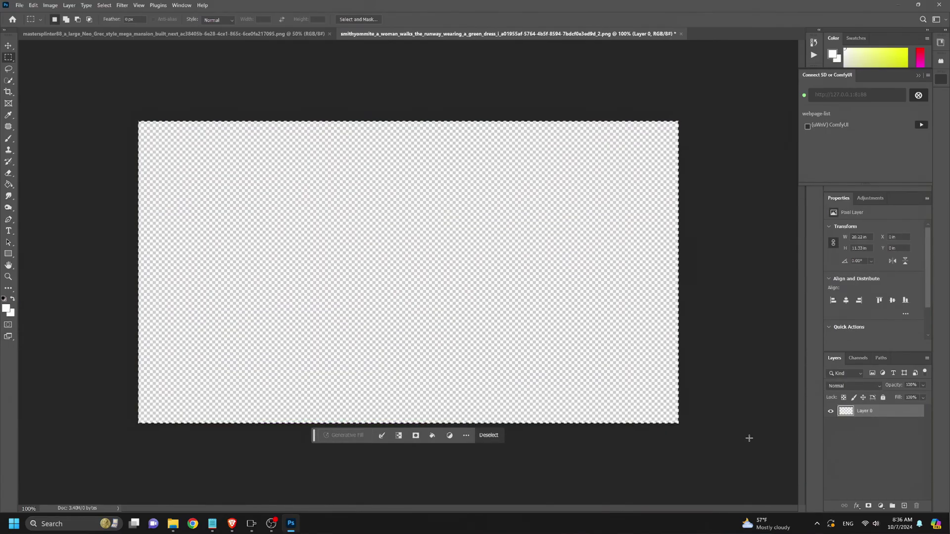
- Bring the mansion picture from its own document into the emptied green dress document as a new layer
left_click(9, 45)
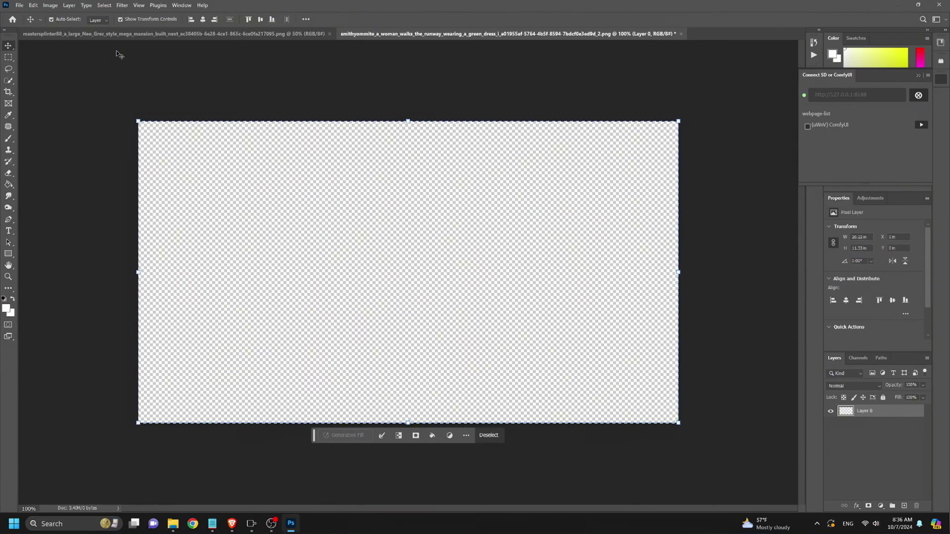
left_click(169, 34)
left_click_drag(295, 170, 326, 224)
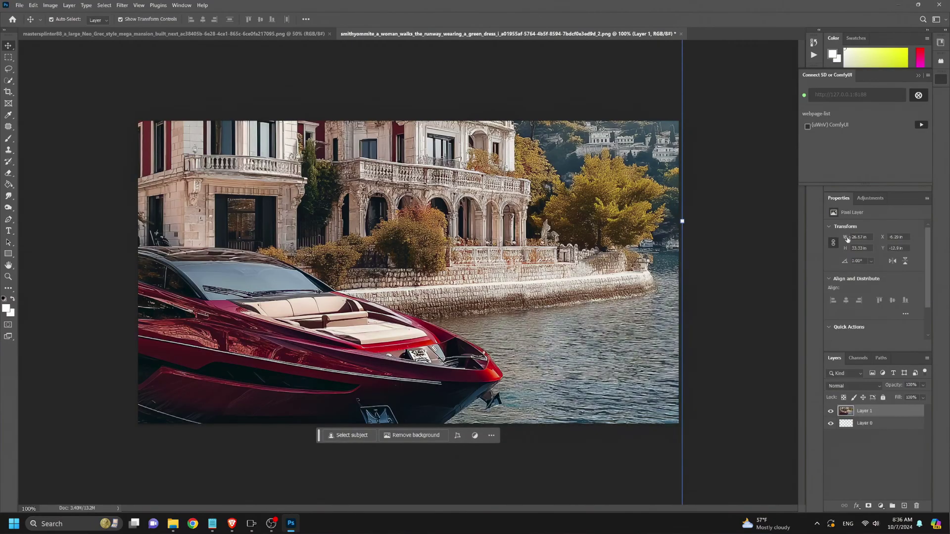
- Scale the mansion layer down to the full canvas height, about 9.07 by 11.33 in, and center it on the canvas
left_click_drag(194, 149, 184, 150)
left_click_drag(246, 218, 477, 360)
left_click_drag(844, 239, 520, 195)
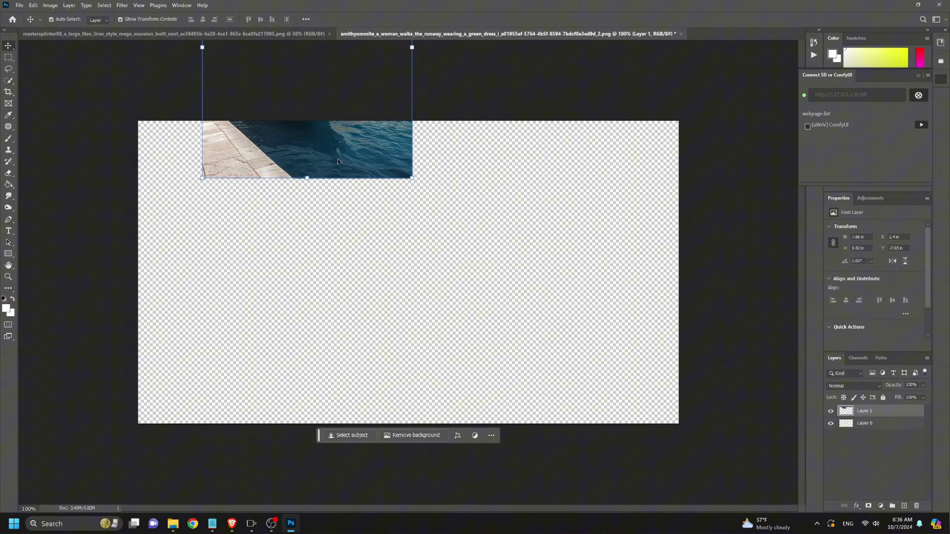
left_click_drag(341, 158, 425, 364)
left_click_drag(844, 238, 886, 233)
left_click(754, 241)
left_click(397, 320)
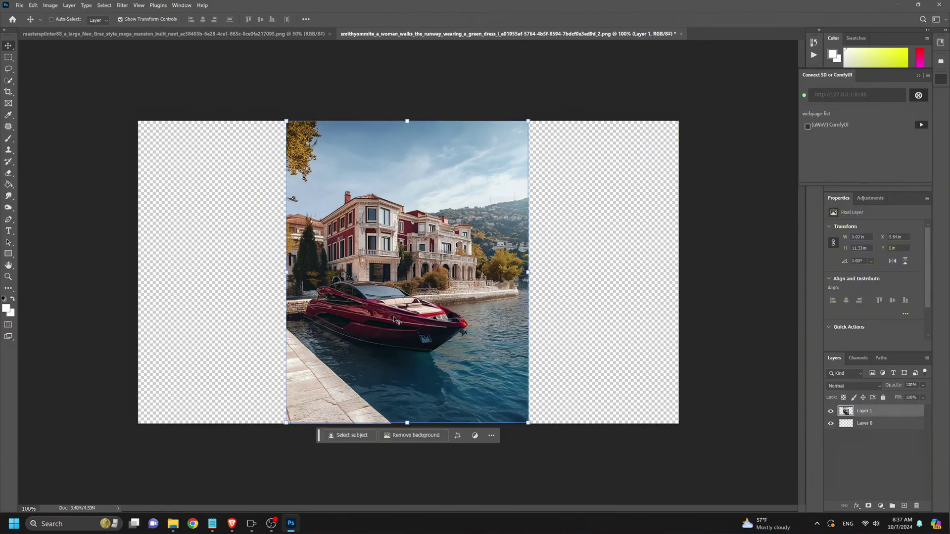
- Create a new 9.07 by 11.33 in document with a transparent background and paste the resized mansion picture into it
left_click(19, 5)
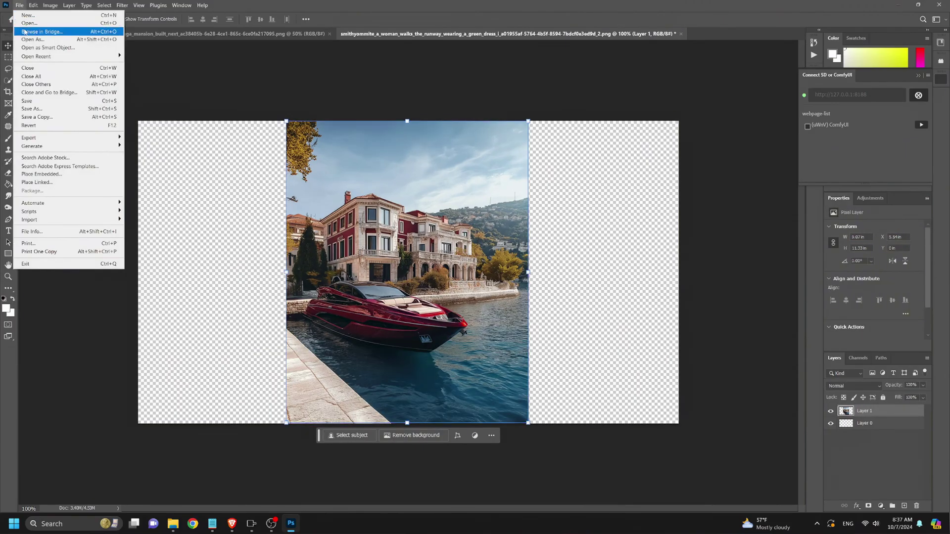
left_click(27, 16)
left_click(602, 377)
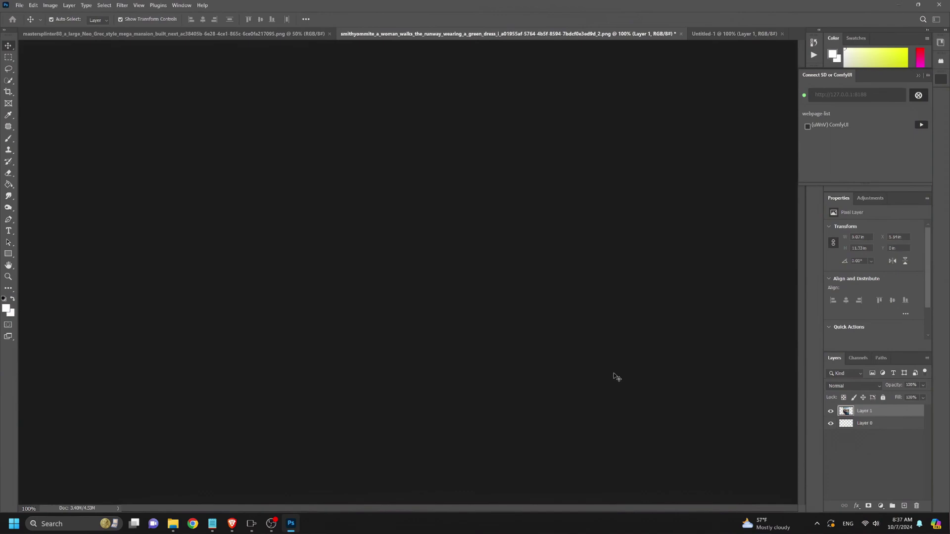
key("ctrl+v")
left_click(613, 289)
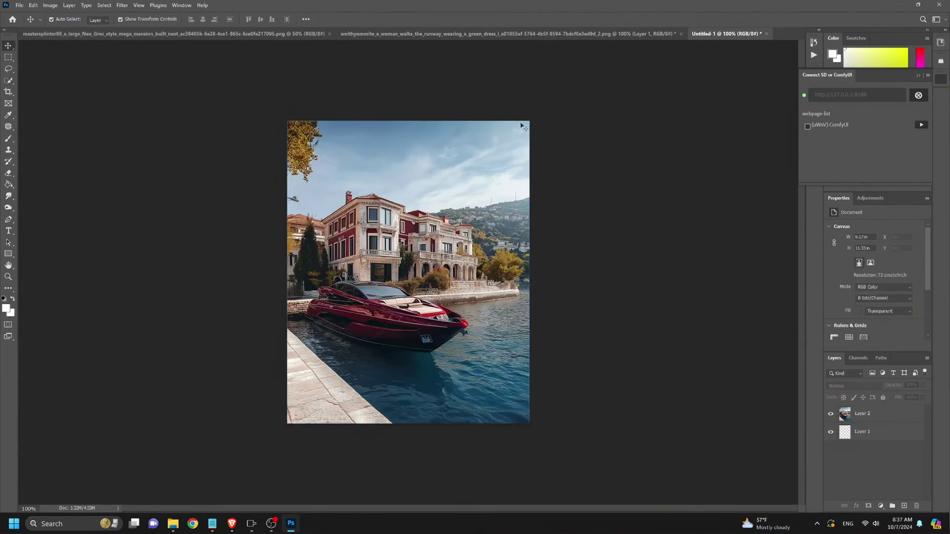
- Close the original mansion image document, keeping the green dress document and the new one open
left_click(515, 34)
left_click(457, 83)
left_click(709, 32)
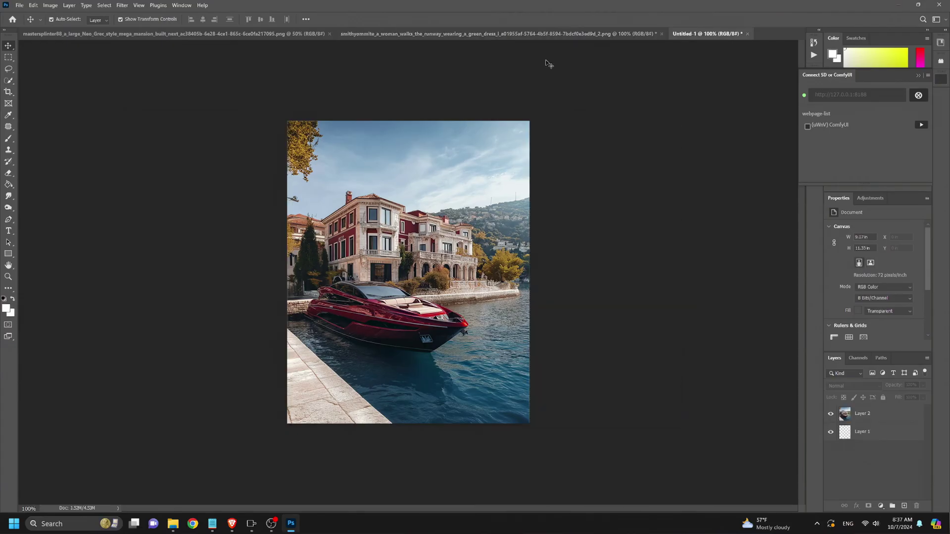
left_click(256, 34)
left_click(329, 34)
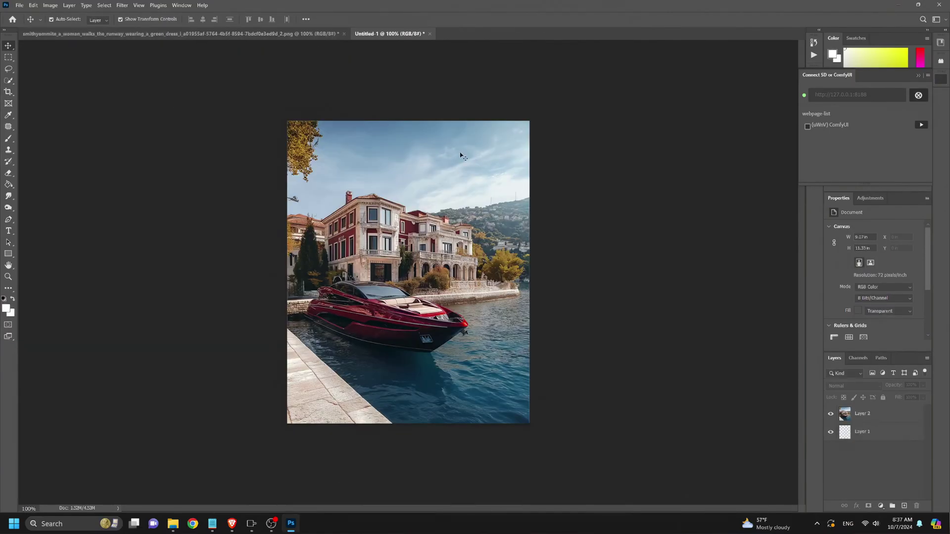
- In ComfyUI's outpainting workflow, set SDPPP Get Image From Photoshop to the green dress document and The Canvas
left_click(899, 5)
scroll(213, 107, "up", 9)
left_click_drag(210, 138, 161, 256)
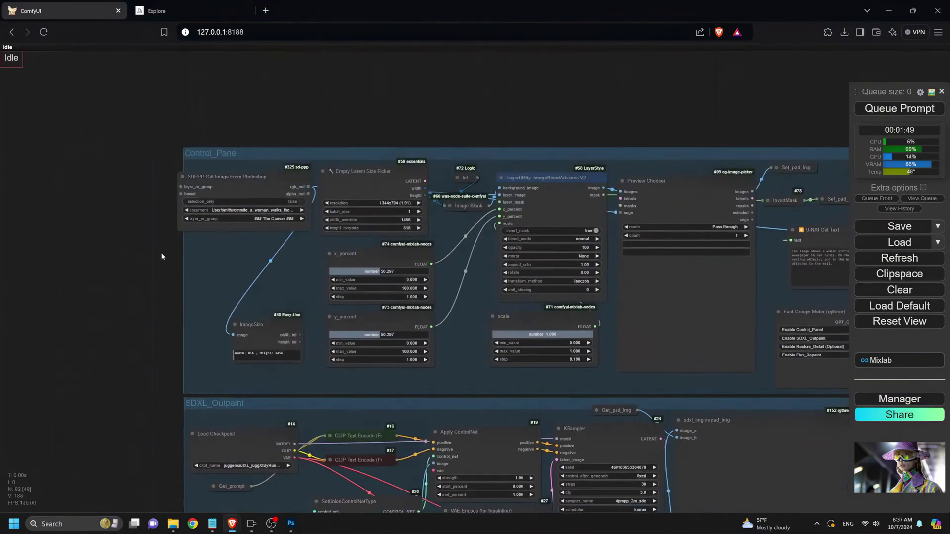
scroll(187, 191, "up", 4)
left_click(283, 180)
left_click(273, 226)
left_click(297, 237)
left_click(293, 239)
left_click(298, 240)
- Set the SDPPP Send Images To Photoshop node after the last workflow group to the green dress document and New Layer
scroll(102, 297, "down", 6)
left_click_drag(101, 357, 15, 168)
scroll(15, 168, "down", 4)
scroll(781, 322, "up", 12)
left_click_drag(781, 322, 556, 388)
left_click(477, 278)
left_click(504, 279)
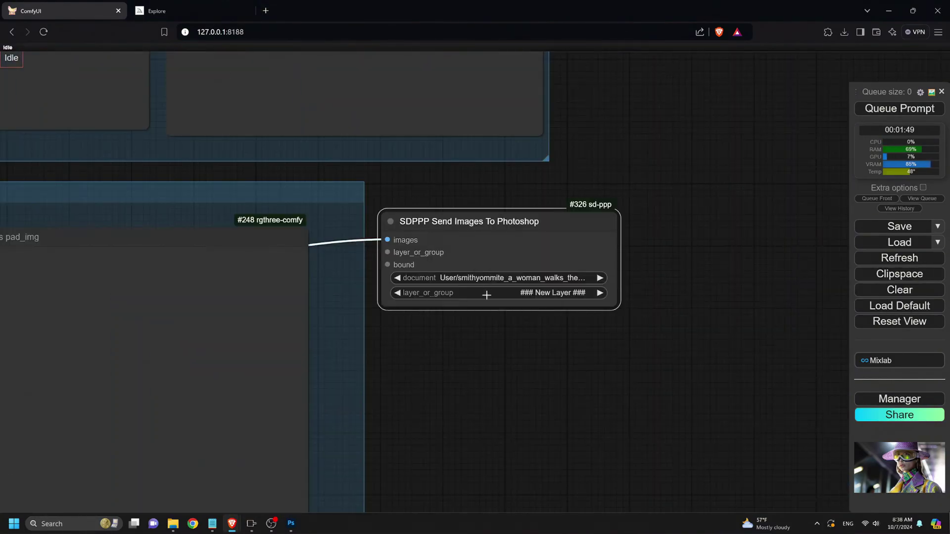
left_click(487, 294)
left_click(499, 307)
scroll(637, 384, "down", 8)
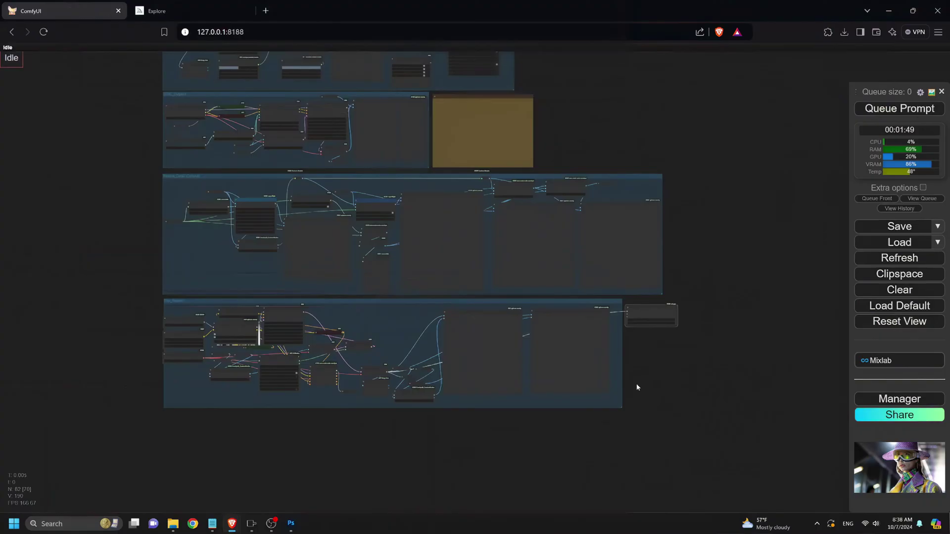
- Queue the outpainting workflow, correct the red-outlined node in the SDXL outpaint group, and queue the workflow again
key("ctrl+Return")
scroll(379, 264, "up", 11)
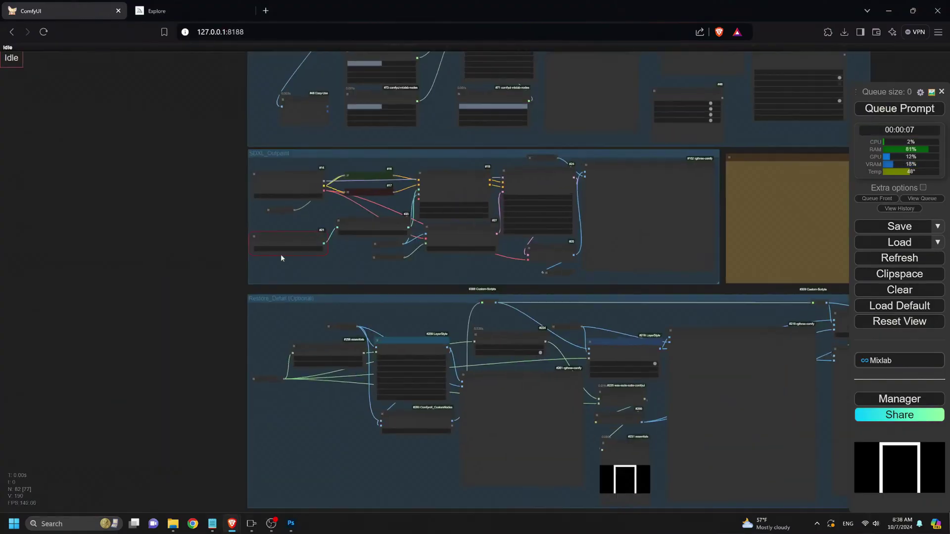
left_click(280, 254)
scroll(213, 297, "down", 6)
left_click(900, 108)
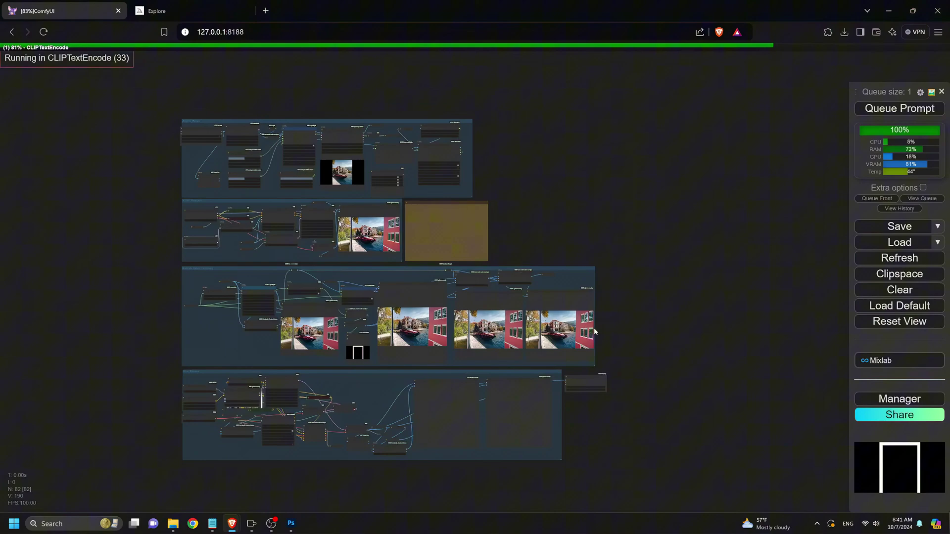
- Examine the running workflow's preview images, the Flux_Repaint group's node settings and the final outpainted mansion image
scroll(332, 174, "down", 12)
scroll(251, 367, "up", 7)
left_click_drag(252, 366, 78, 373)
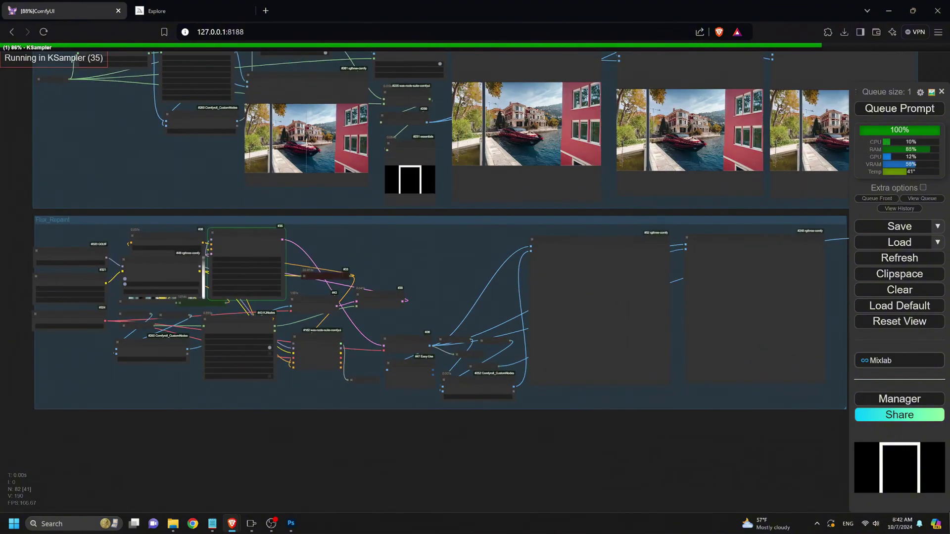
scroll(356, 109, "up", 6)
scroll(309, 241, "down", 10)
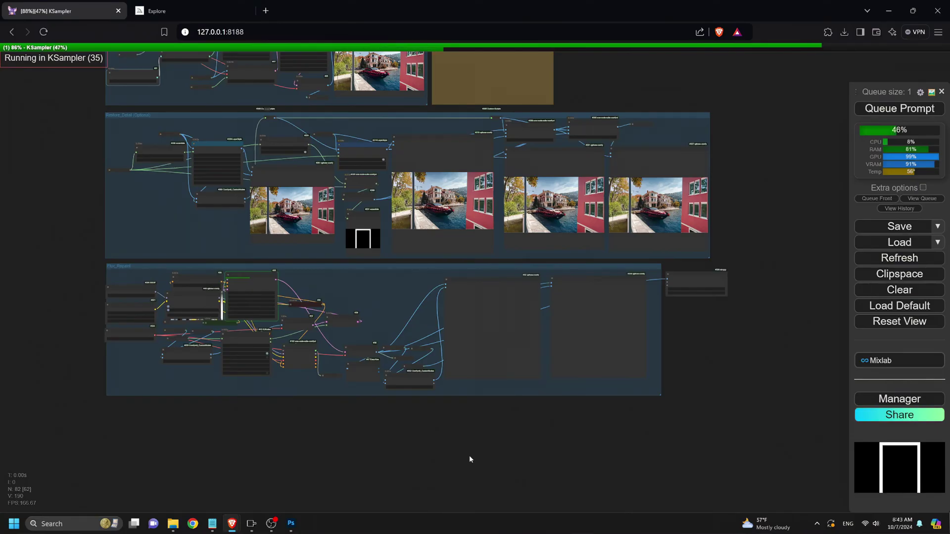
scroll(181, 324, "up", 9)
left_click_drag(124, 400, 182, 372)
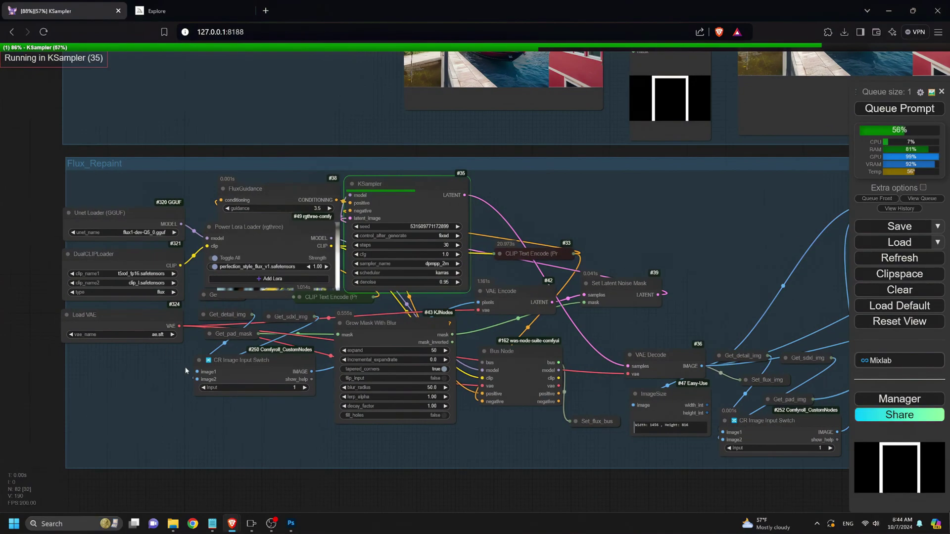
scroll(198, 401, "down", 9)
scroll(507, 449, "up", 3)
scroll(507, 448, "down", 1)
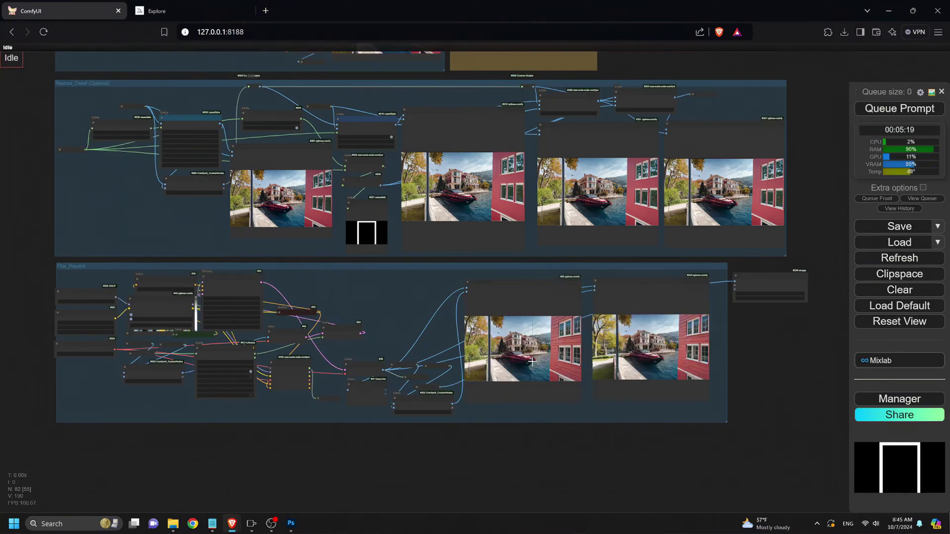
scroll(494, 410, "up", 8)
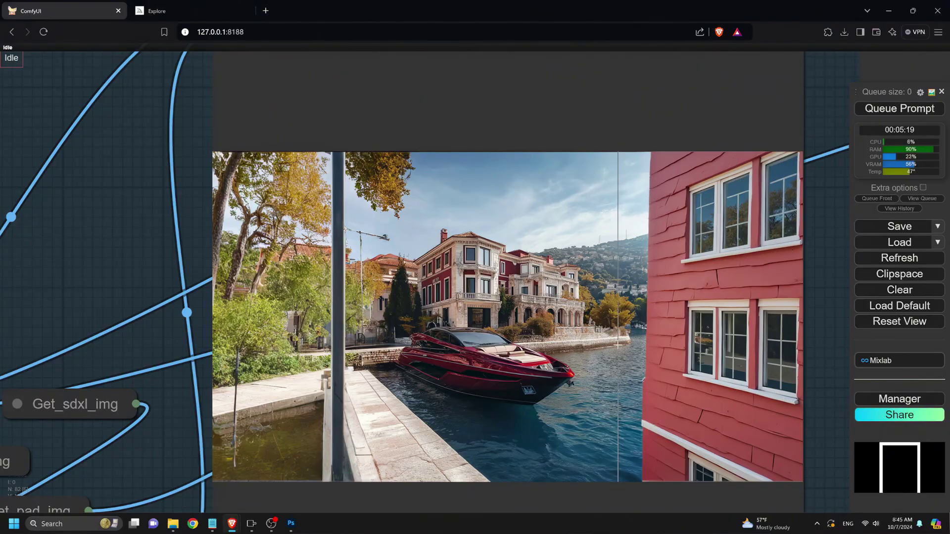
scroll(266, 385, "down", 5)
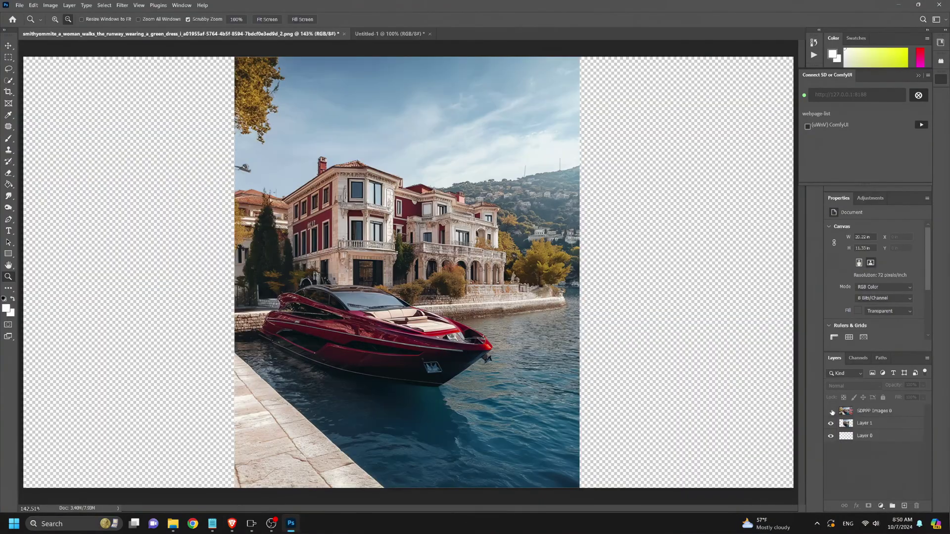
- In Photoshop, toggle the SDPPP Images 0 layer's visibility in the green dress document to compare the outpainted result with the original mansion picture
left_click(832, 413)
left_click(832, 413)
left_click(832, 412)
left_click(832, 413)
left_click(832, 413)
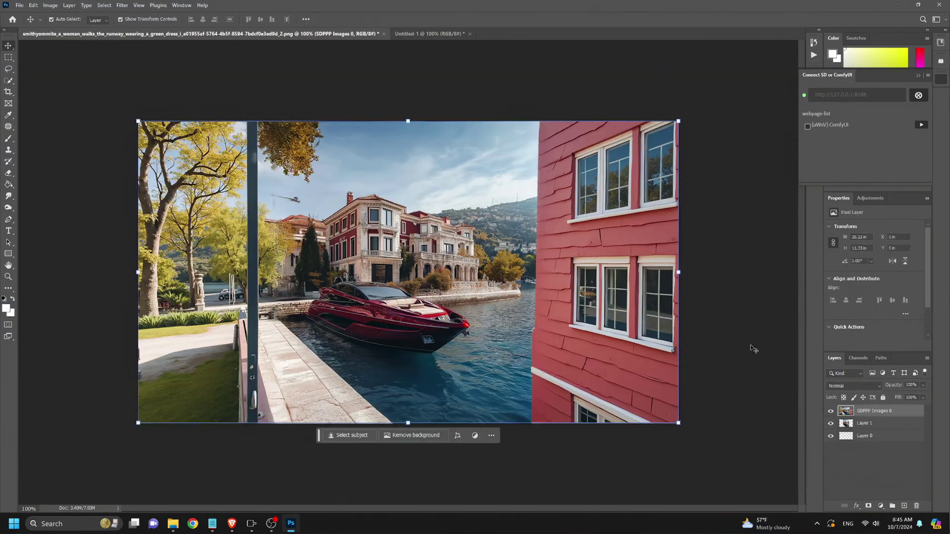
left_click(832, 412)
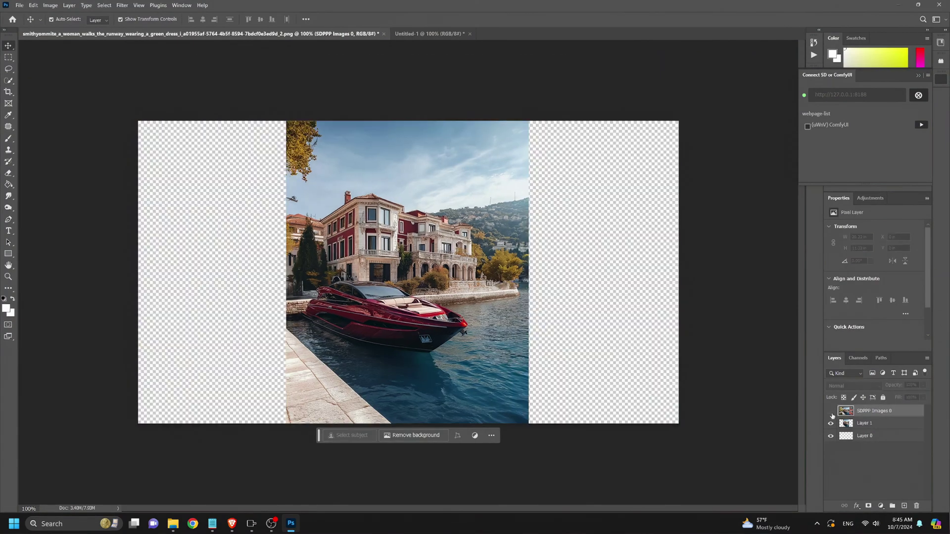
left_click(832, 412)
left_click(831, 413)
left_click(832, 412)
left_click(832, 412)
left_click(832, 413)
left_click(831, 413)
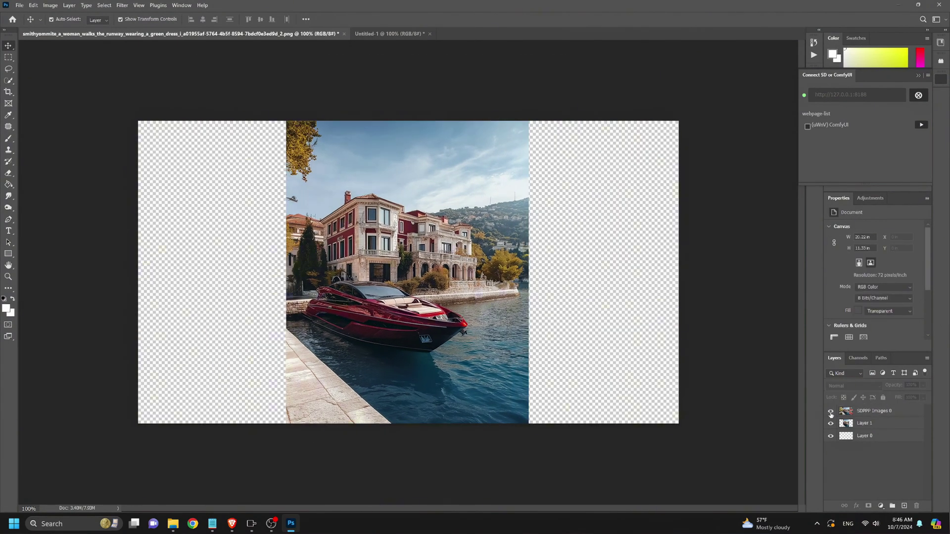
left_click(831, 413)
left_click(832, 413)
left_click(831, 412)
left_click(831, 413)
left_click(831, 412)
left_click(831, 413)
left_click(831, 412)
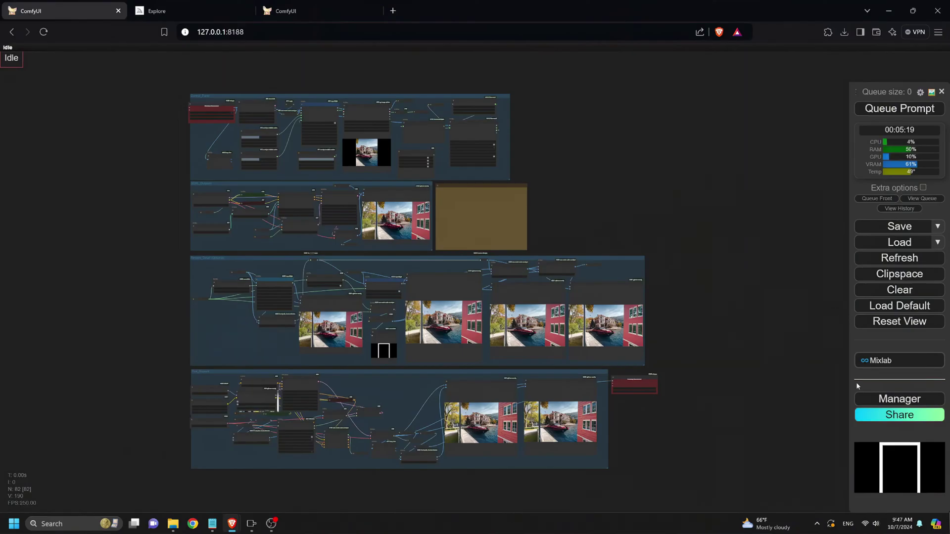
- In ComfyUI Manager, check the workflow's missing custom nodes, and close the manager
left_click(891, 399)
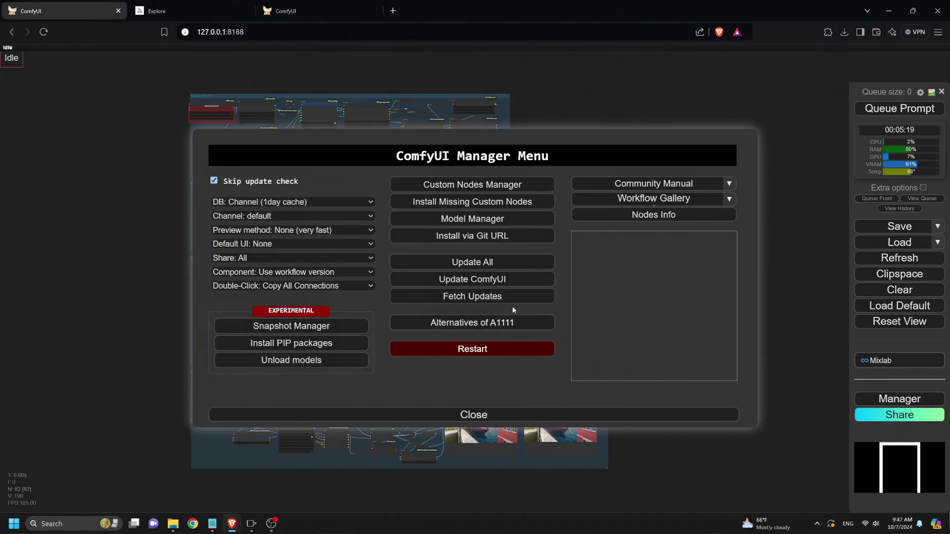
left_click(488, 206)
key("Escape")
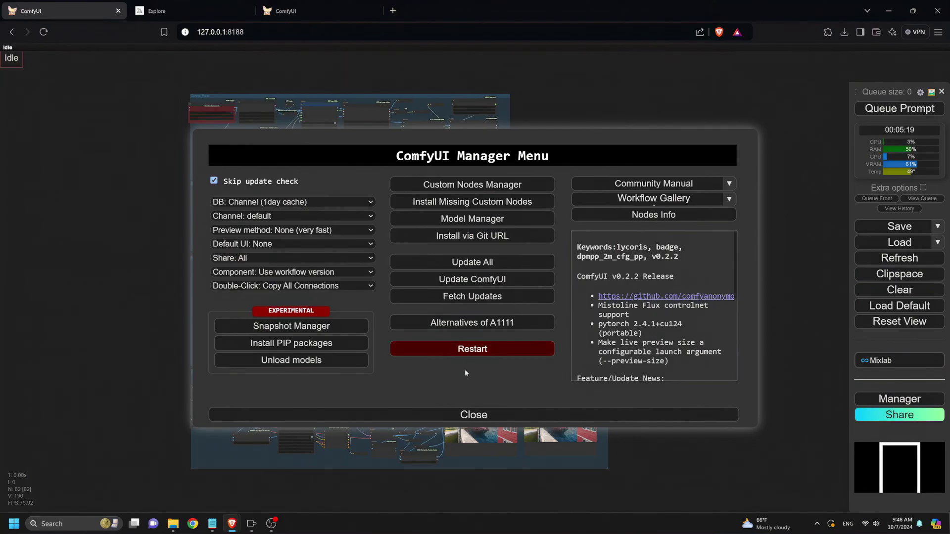
left_click(460, 415)
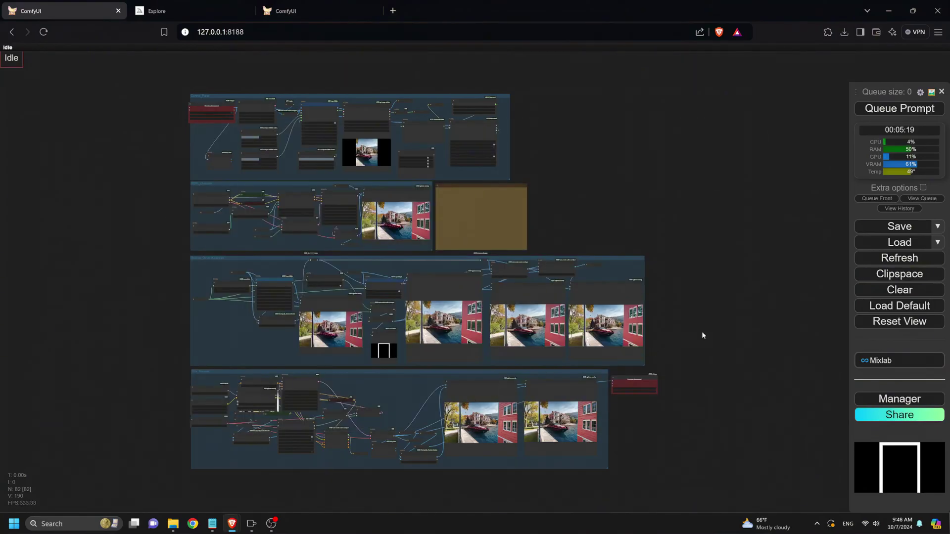